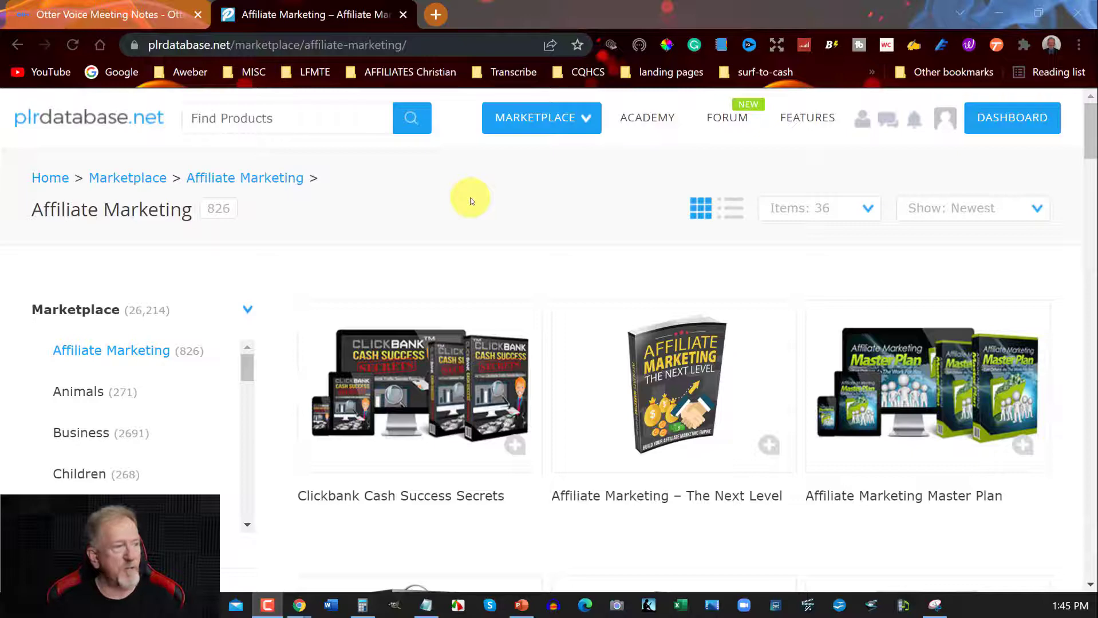
Step: Look through the affiliate marketing products in the marketplace, including the listing How To Start An Affiliate Program On WordPress
{"action": "scroll", "coordinate": [480, 243], "scroll_direction": "down", "scroll_amount": 4}
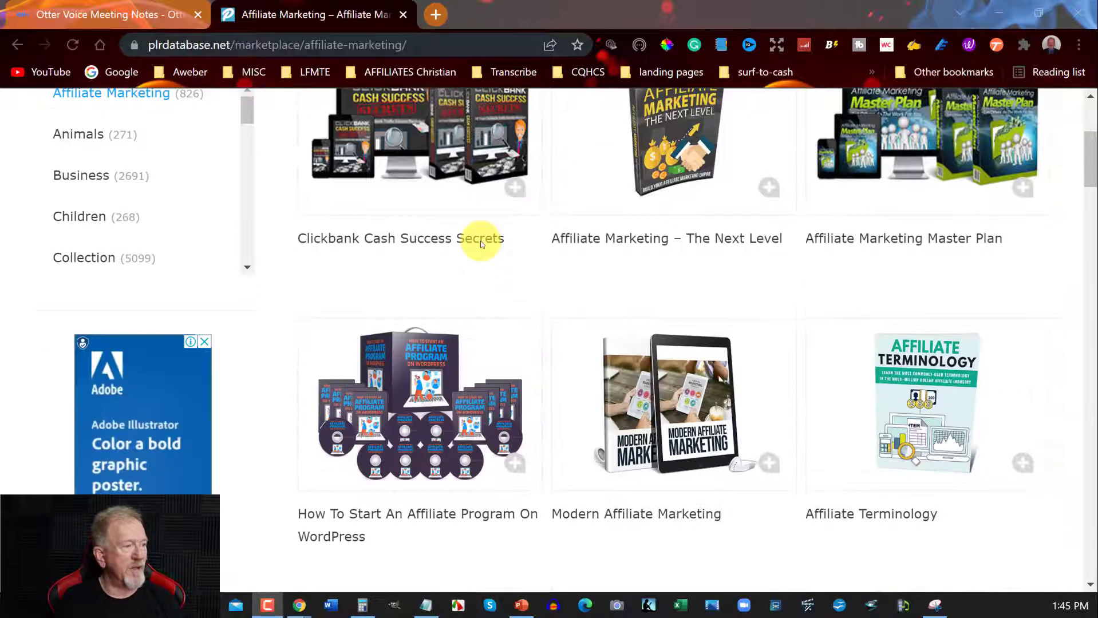
{"action": "scroll", "coordinate": [480, 243], "scroll_direction": "down", "scroll_amount": 1}
{"action": "mouse_move", "coordinate": [380, 331]}
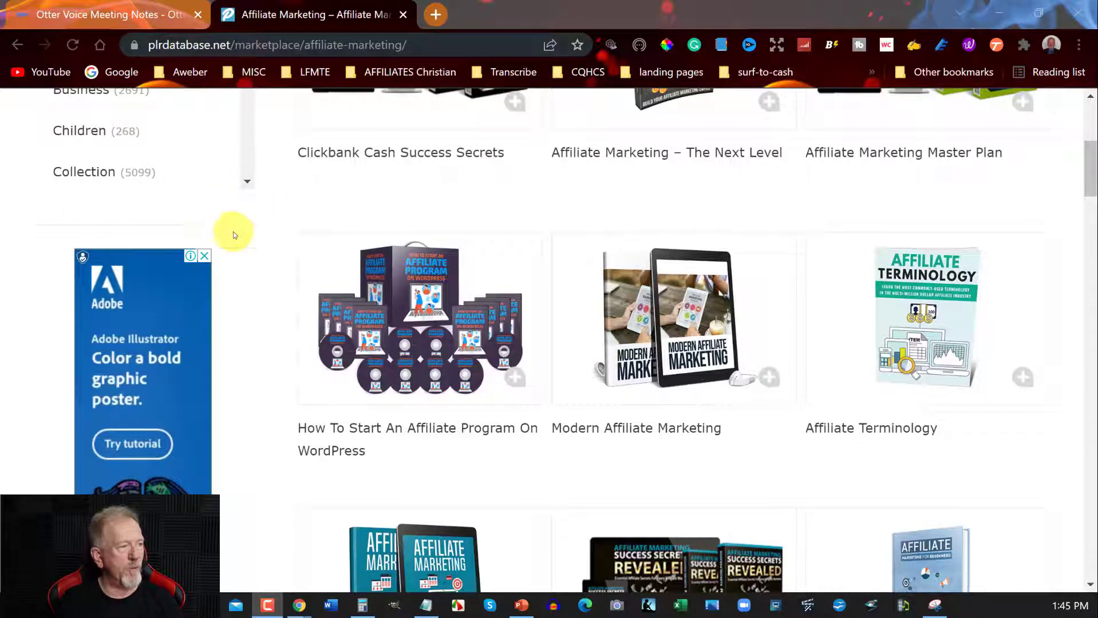
{"action": "mouse_move", "coordinate": [417, 311]}
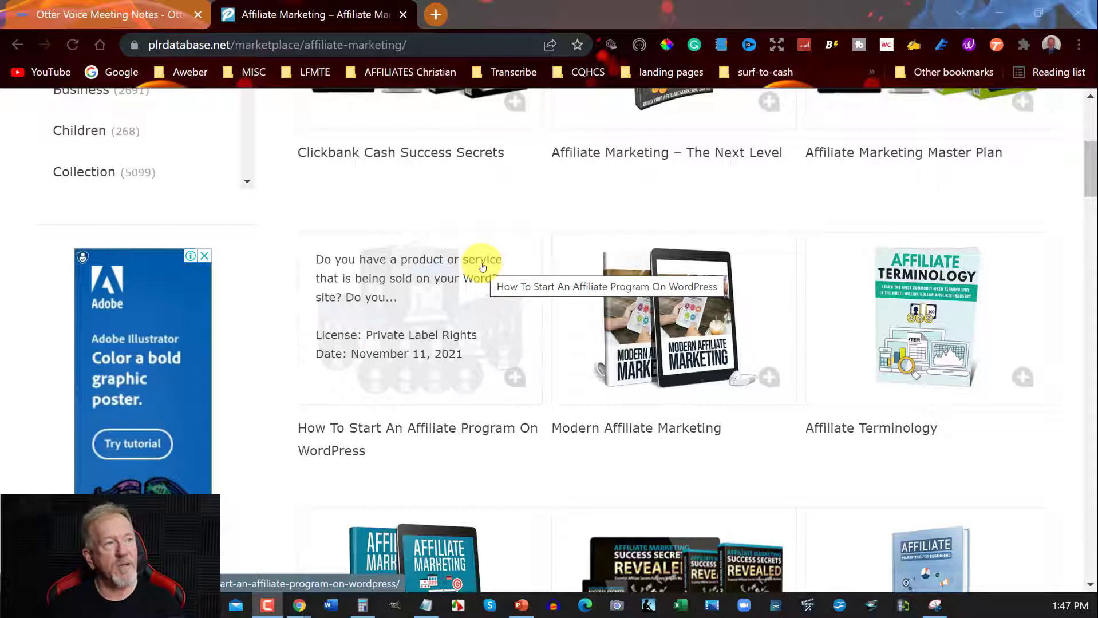
Step: Switch to Otter and import the 01-Intro video from the Module 1 - Video Training folder for transcription
{"action": "left_click", "coordinate": [79, 6]}
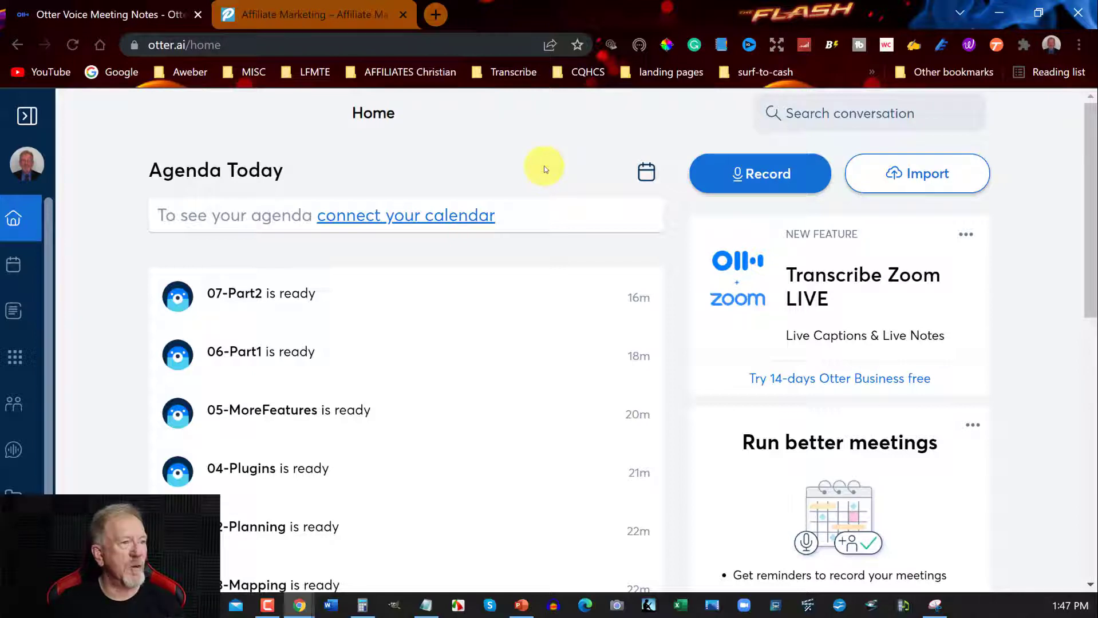
{"action": "left_click", "coordinate": [937, 179]}
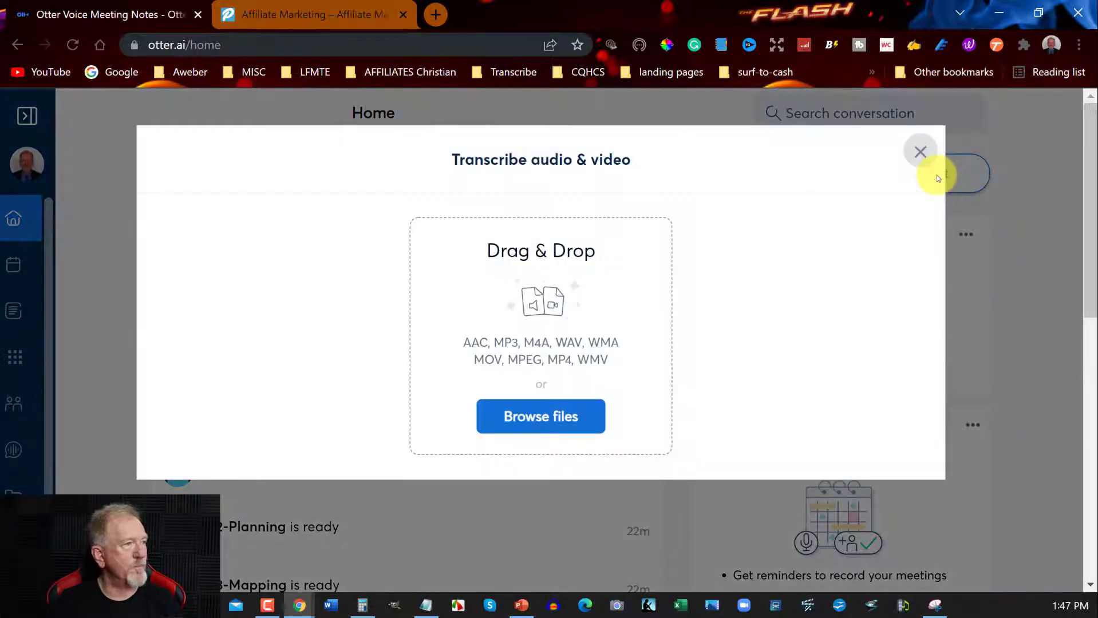
{"action": "left_click", "coordinate": [532, 416]}
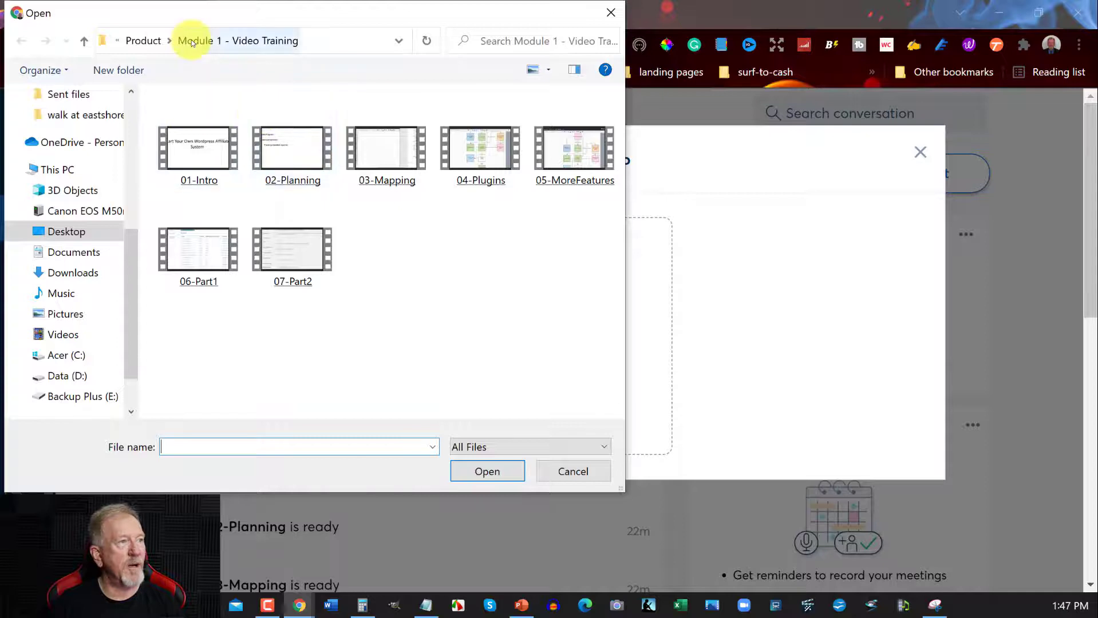
{"action": "double_click", "coordinate": [190, 150]}
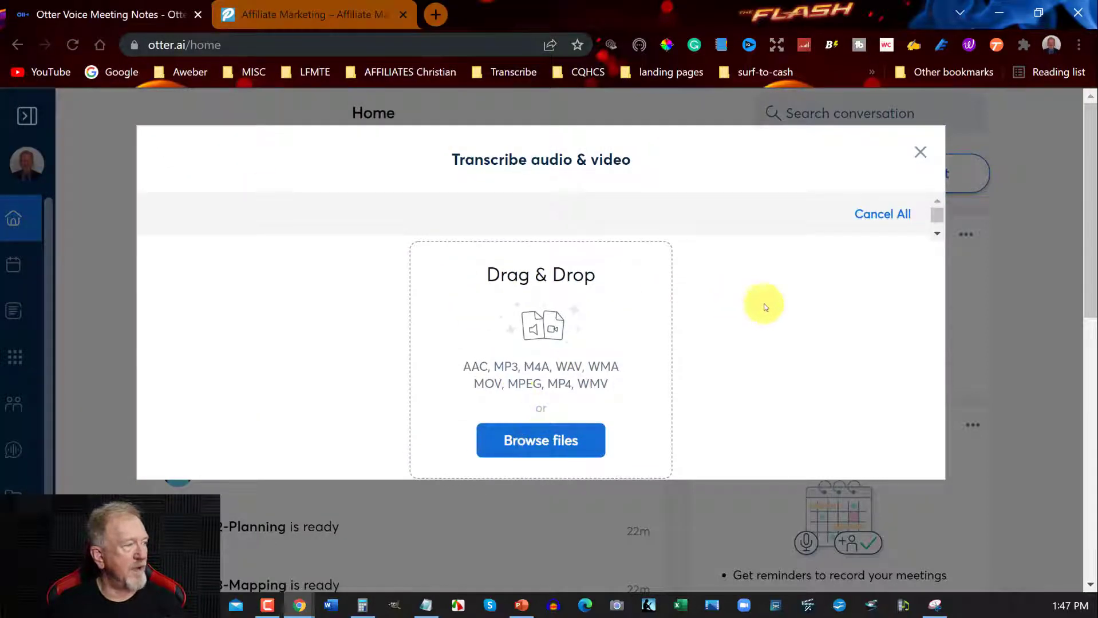
{"action": "left_click", "coordinate": [937, 234]}
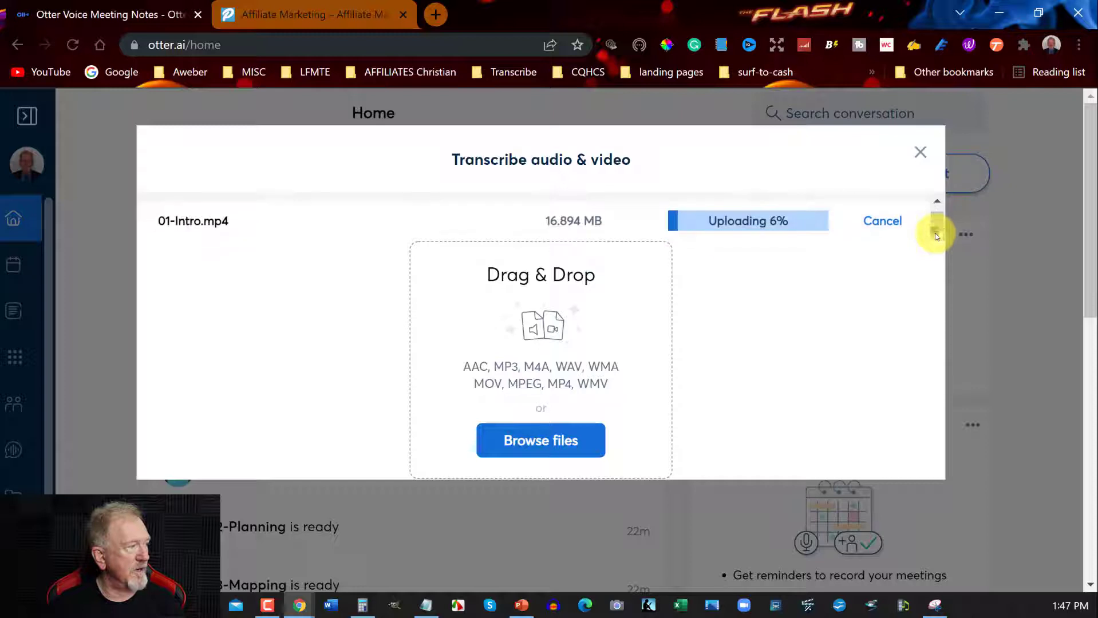
Step: Add the 02-Planning, 03-Mapping and 04-Plugins videos to the transcription uploads
{"action": "left_click", "coordinate": [517, 439]}
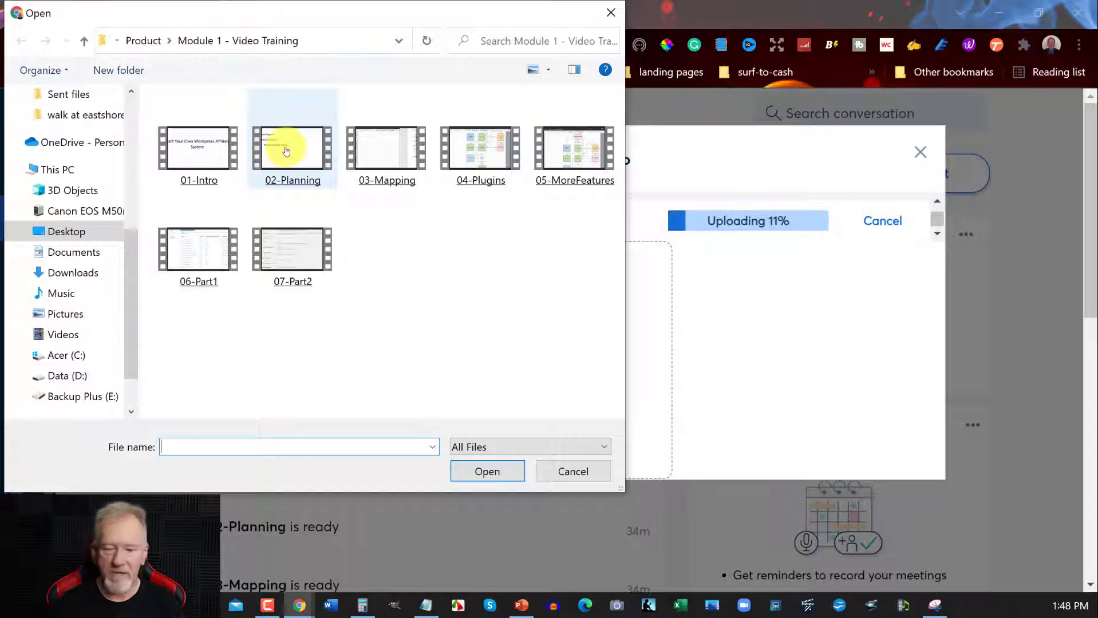
{"action": "double_click", "coordinate": [286, 151]}
{"action": "left_click", "coordinate": [544, 441]}
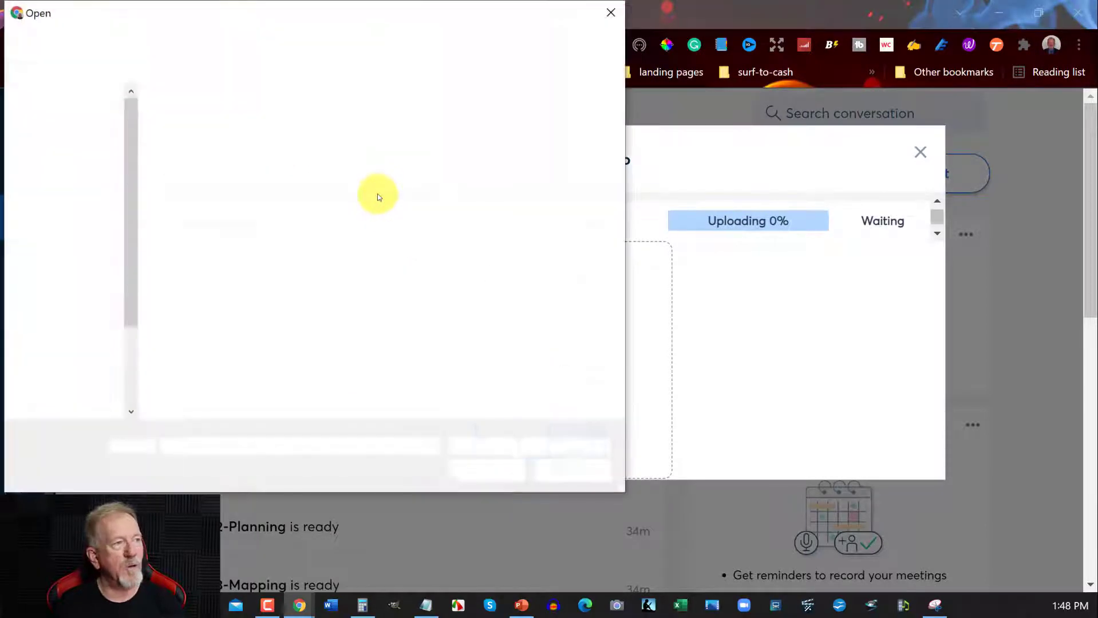
{"action": "double_click", "coordinate": [402, 151]}
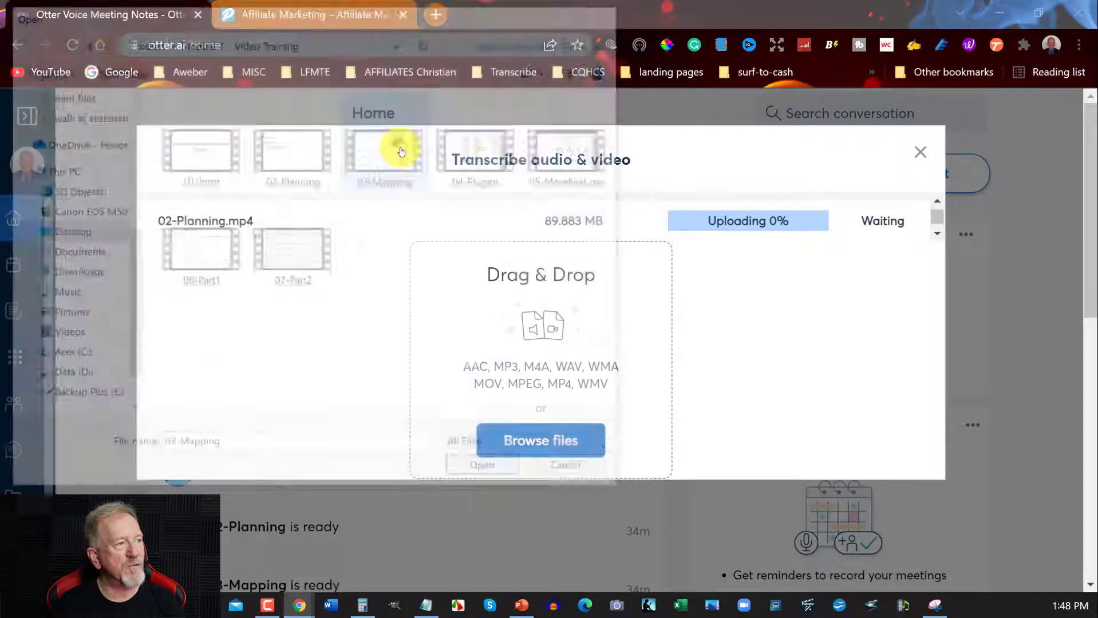
{"action": "left_click", "coordinate": [936, 233]}
{"action": "left_click", "coordinate": [936, 233]}
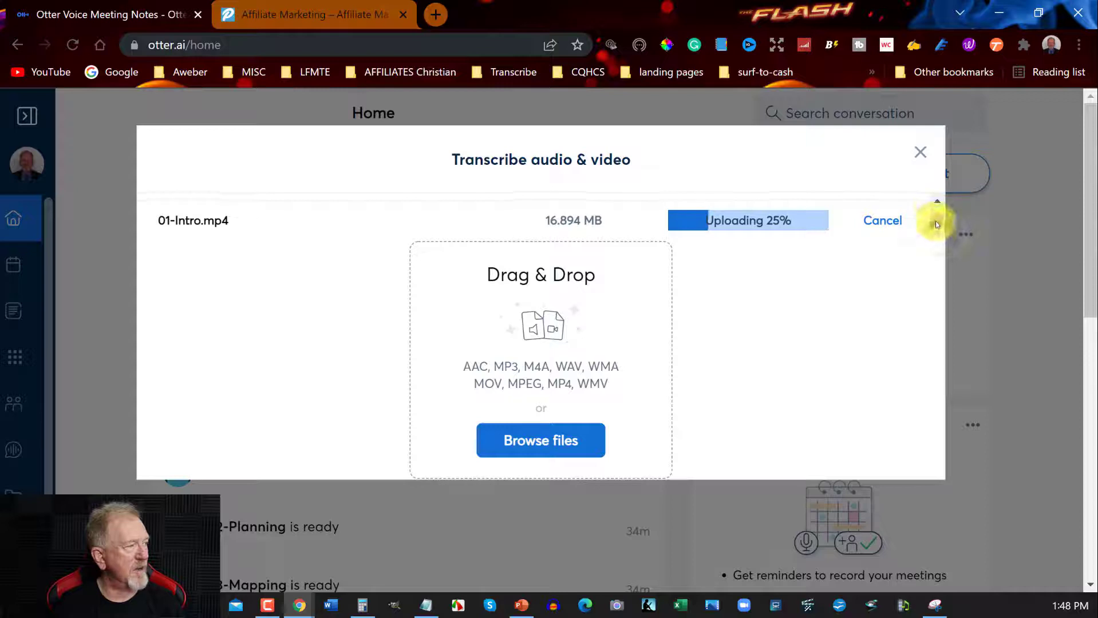
{"action": "left_click", "coordinate": [934, 205]}
{"action": "left_click", "coordinate": [933, 205]}
{"action": "left_click", "coordinate": [934, 205]}
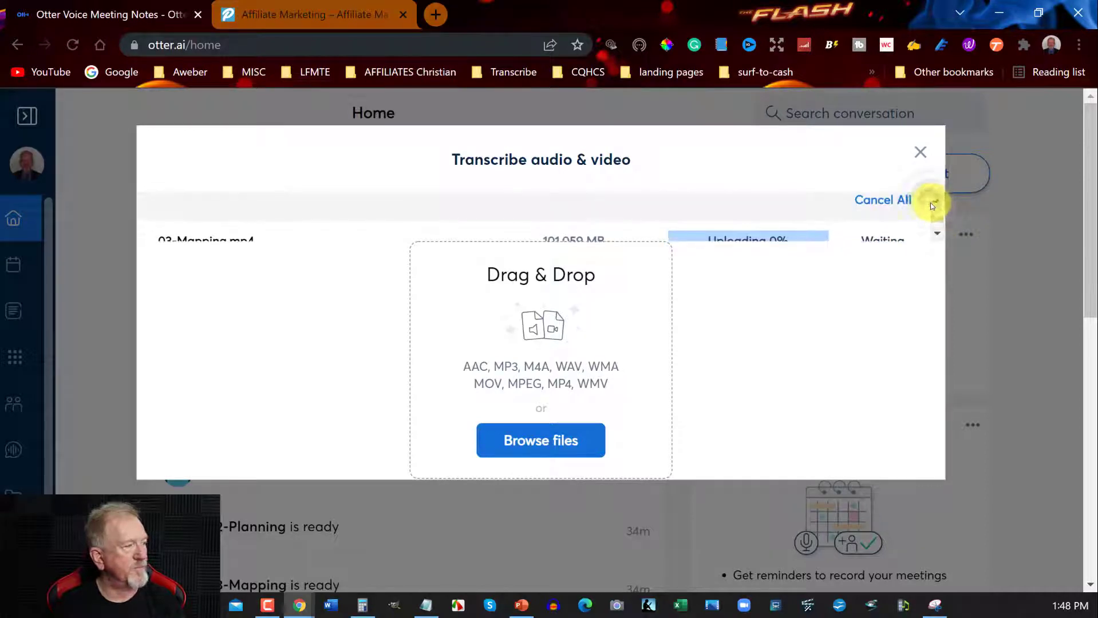
{"action": "left_click", "coordinate": [538, 441]}
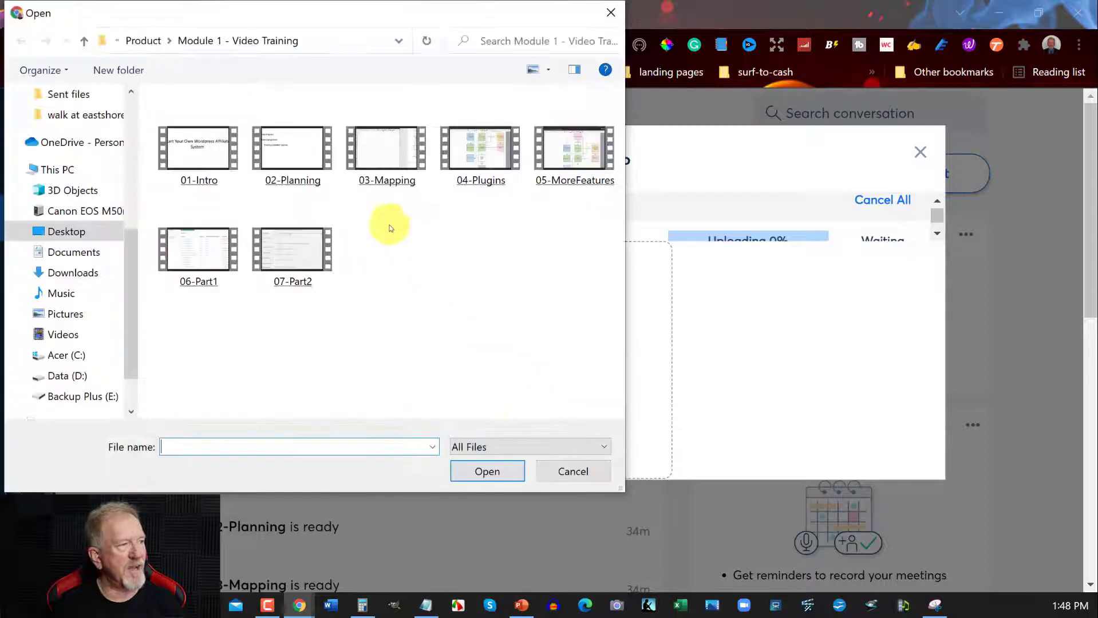
{"action": "double_click", "coordinate": [487, 140]}
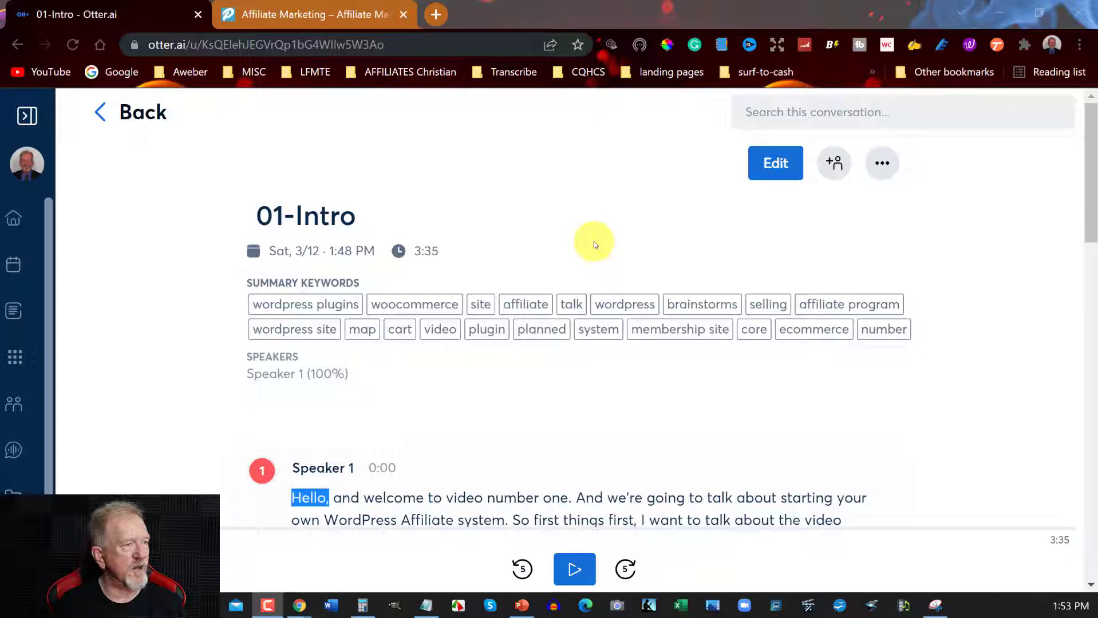
Step: Look over the finished 01-Intro transcript and its summary keywords
{"action": "scroll", "coordinate": [594, 246], "scroll_direction": "down", "scroll_amount": 9}
{"action": "scroll", "coordinate": [594, 246], "scroll_direction": "up", "scroll_amount": 5}
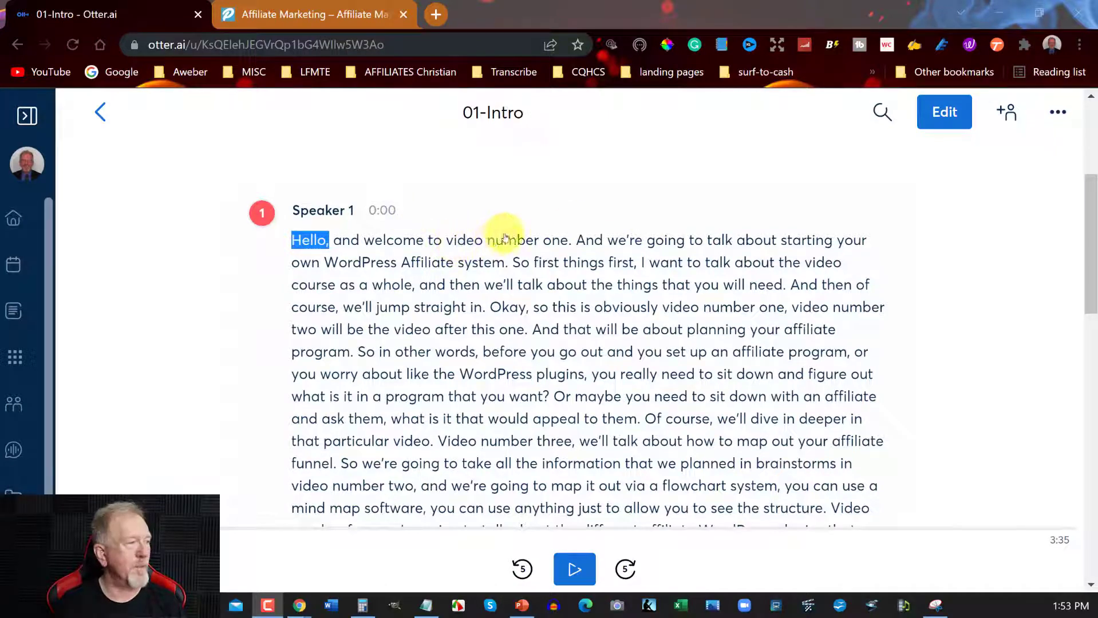
{"action": "scroll", "coordinate": [622, 252], "scroll_direction": "up", "scroll_amount": 3}
{"action": "scroll", "coordinate": [744, 255], "scroll_direction": "up", "scroll_amount": 2}
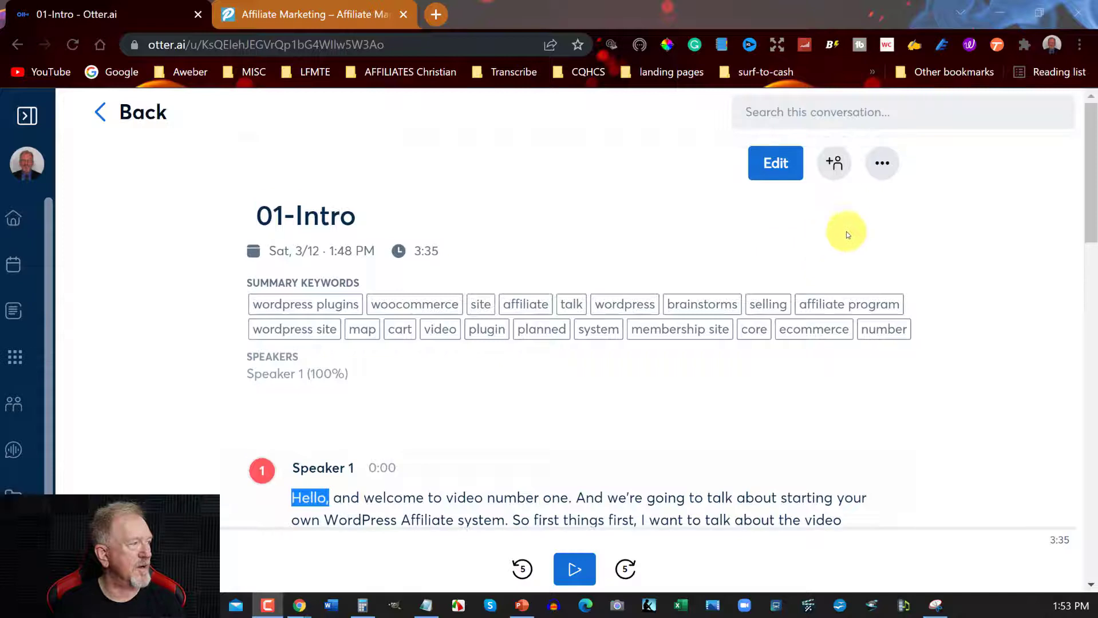
Step: Put the 01-Intro transcript into edit mode, closing the shortcut list, and play the opening audio to compare it with the text
{"action": "left_click", "coordinate": [775, 165]}
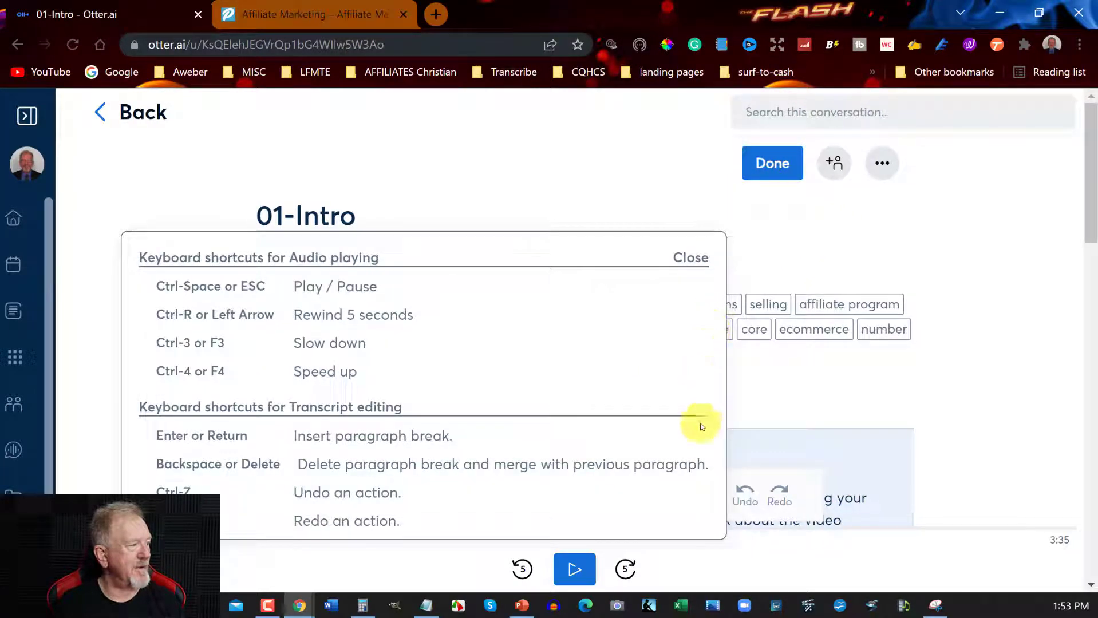
{"action": "left_click", "coordinate": [691, 257]}
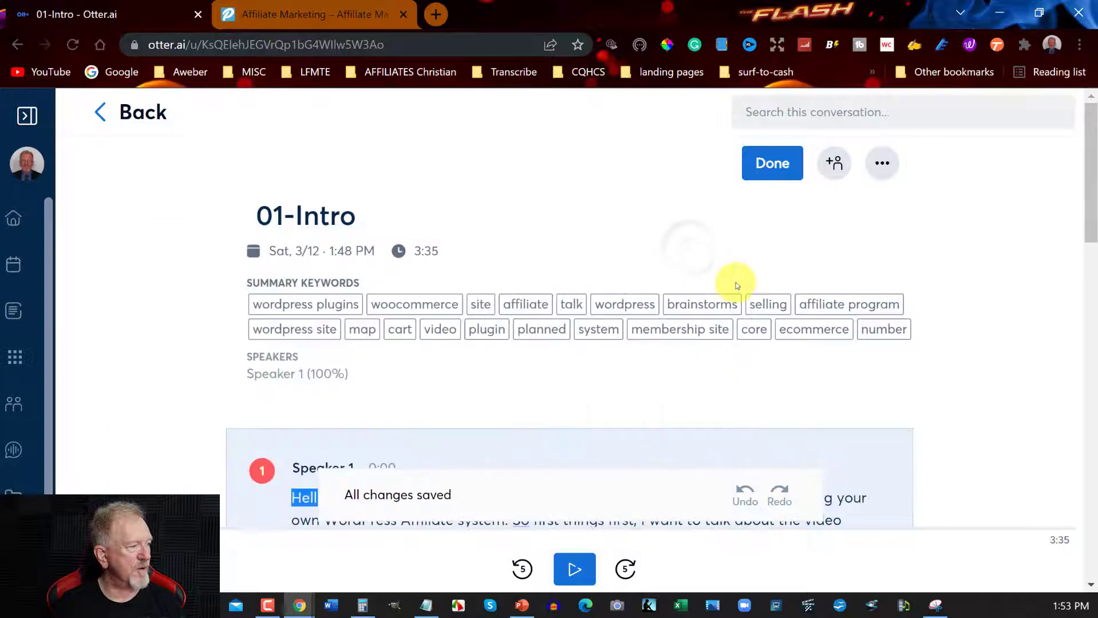
{"action": "scroll", "coordinate": [735, 283], "scroll_direction": "down", "scroll_amount": 5}
{"action": "scroll", "coordinate": [735, 283], "scroll_direction": "down", "scroll_amount": 2}
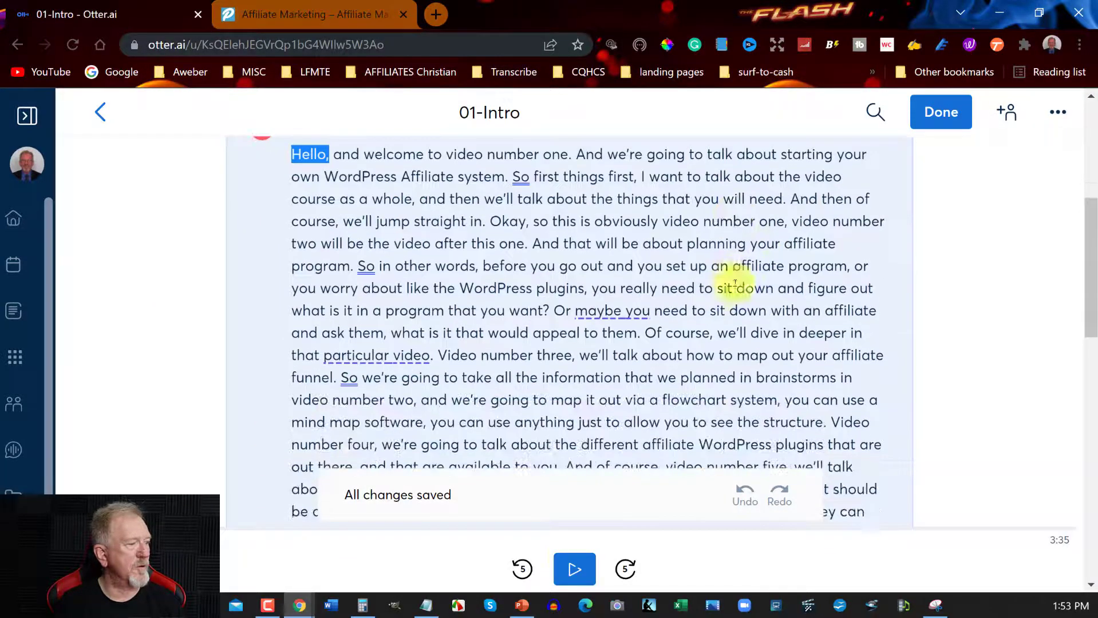
{"action": "left_click", "coordinate": [574, 569]}
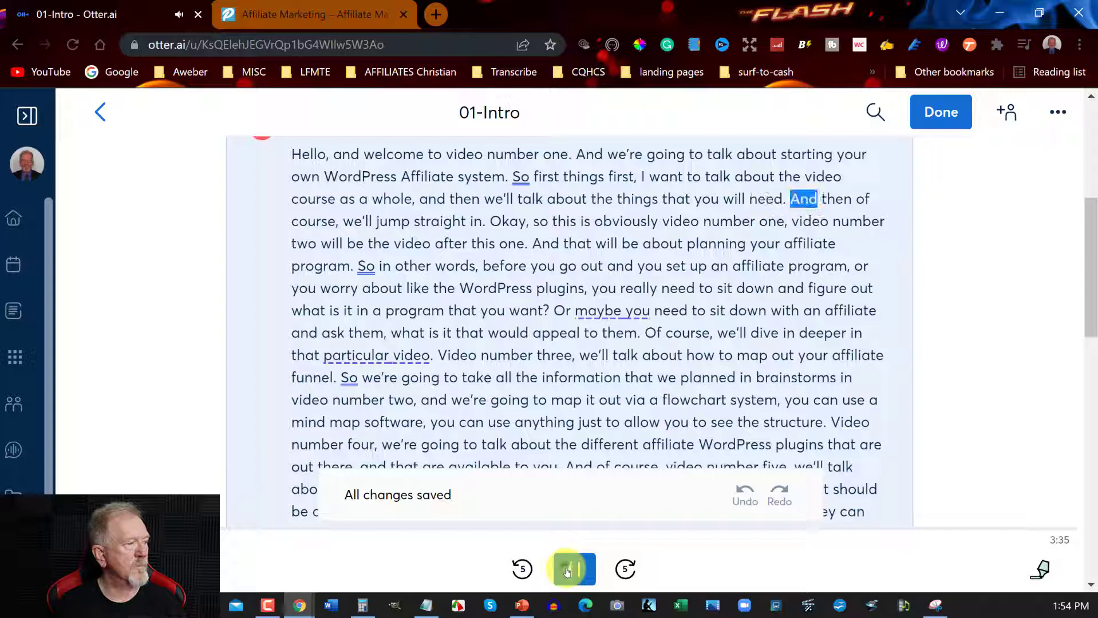
{"action": "left_click", "coordinate": [568, 570]}
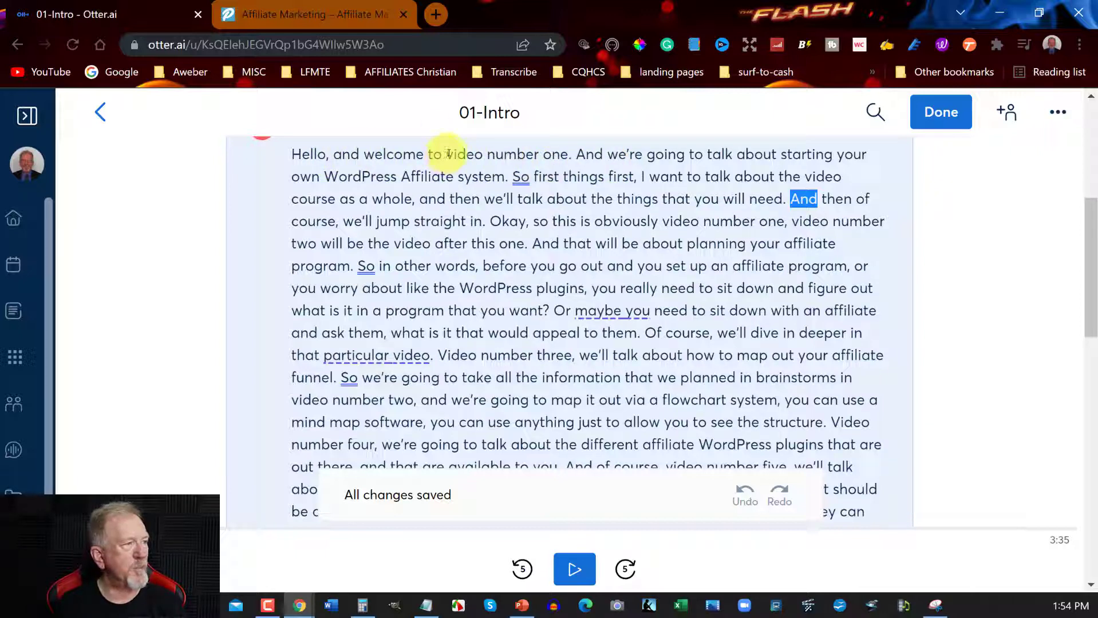
Step: Replace "video number" with "chapter" in the transcript's first sentence and dismiss the server connection notice
{"action": "left_click_drag", "start_coordinate": [446, 154], "coordinate": [527, 150]}
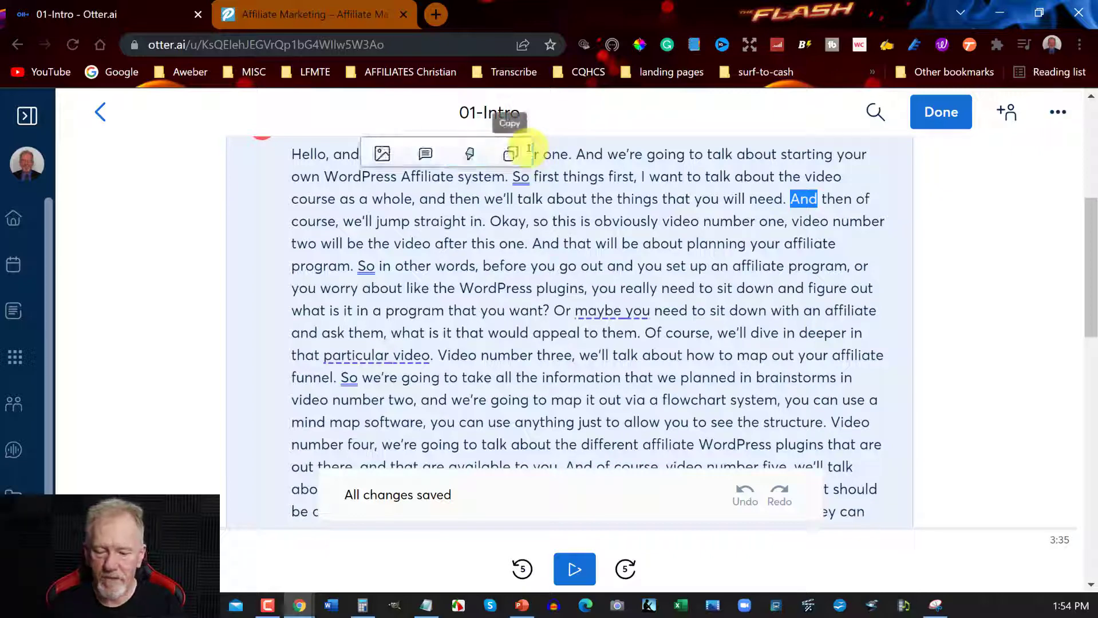
{"action": "type", "text": "chapter"}
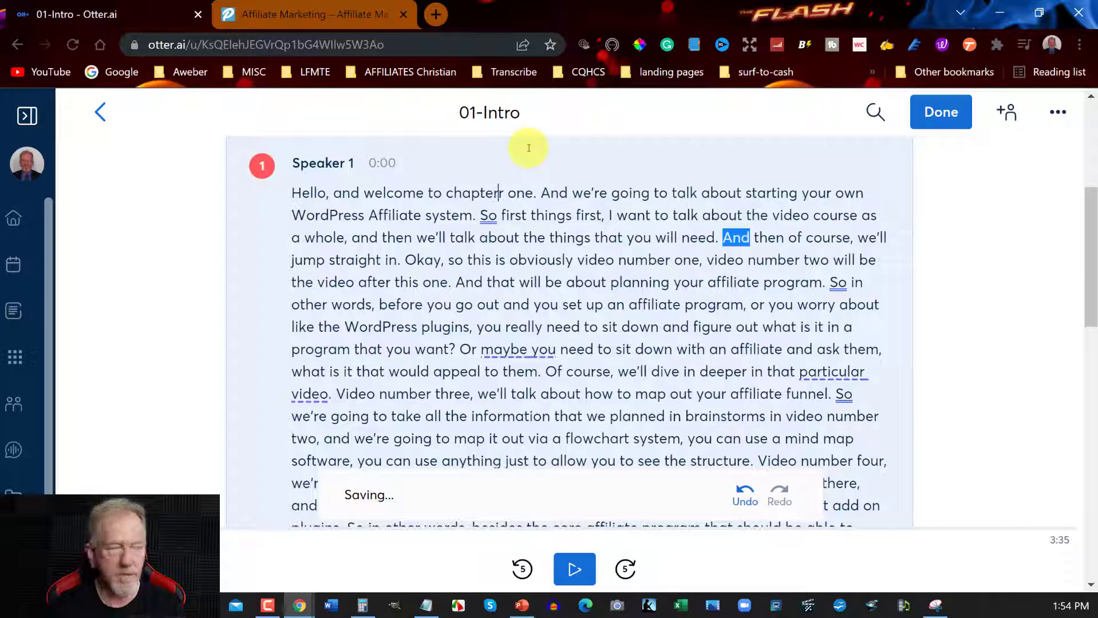
{"action": "key", "text": "BackSpace"}
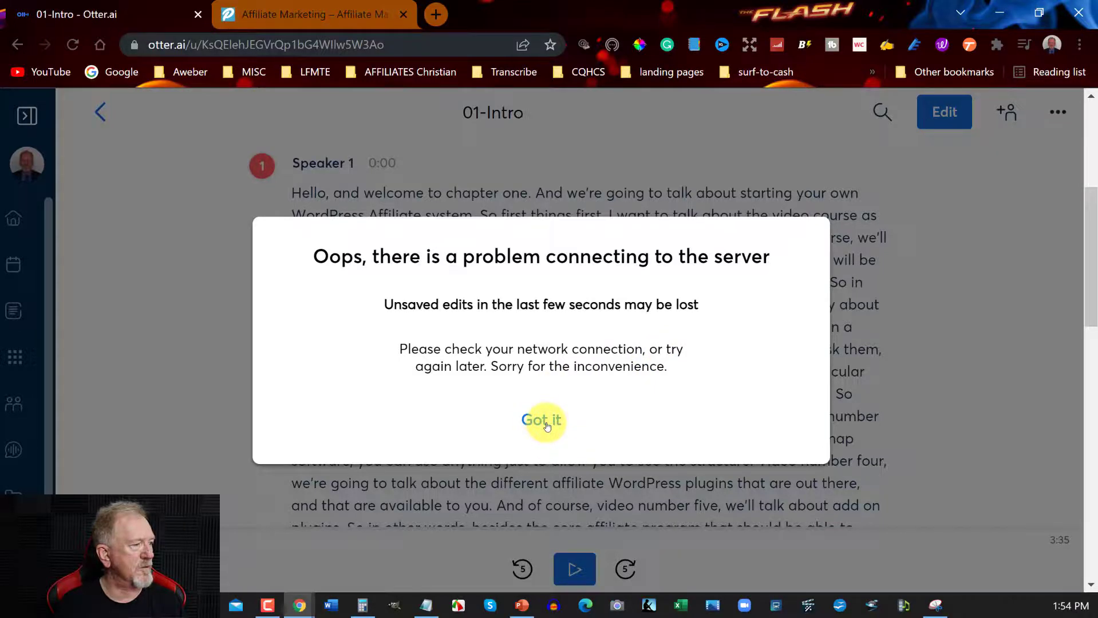
{"action": "left_click", "coordinate": [547, 424]}
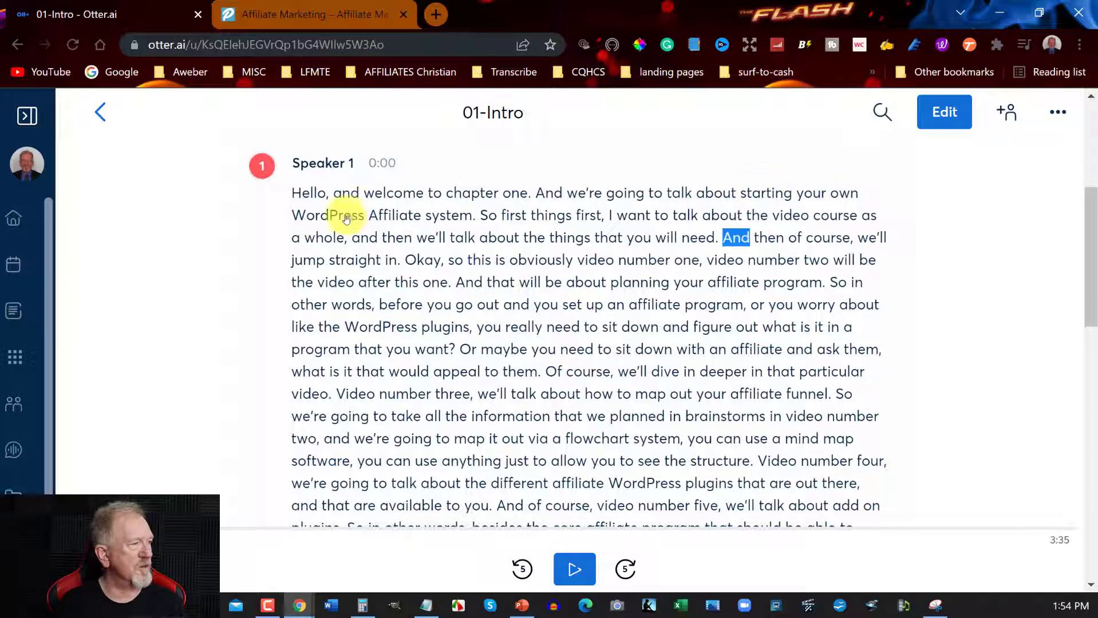
Step: Play the audio from the transcript's second sentence, then return the transcript to edit mode with playback paused
{"action": "left_click", "coordinate": [774, 217]}
{"action": "scroll", "coordinate": [755, 246], "scroll_direction": "down", "scroll_amount": 15}
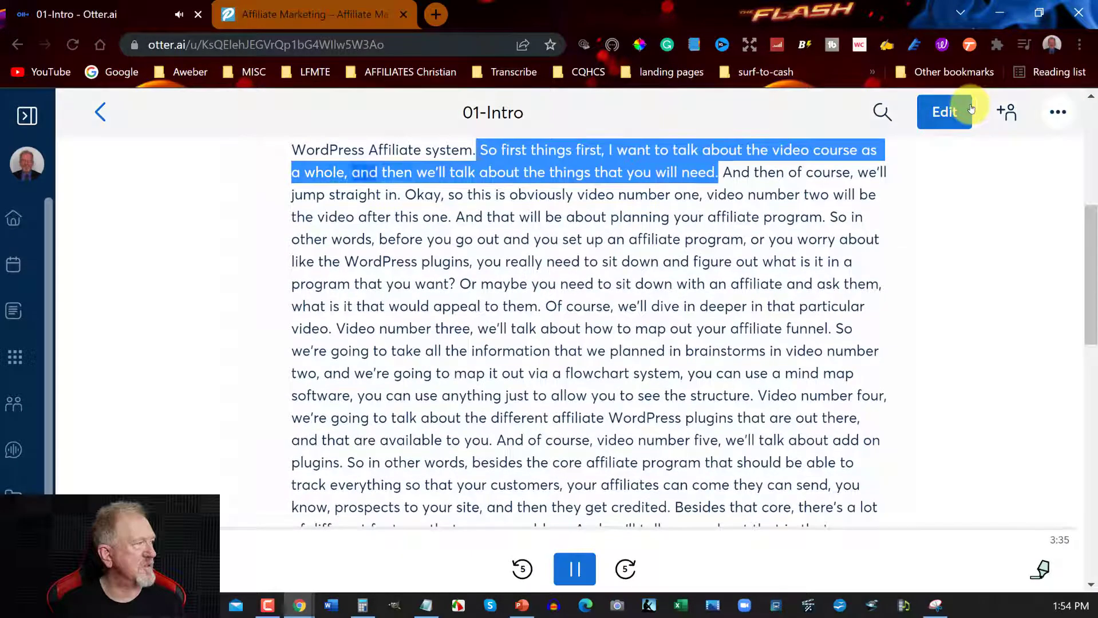
{"action": "left_click", "coordinate": [952, 112]}
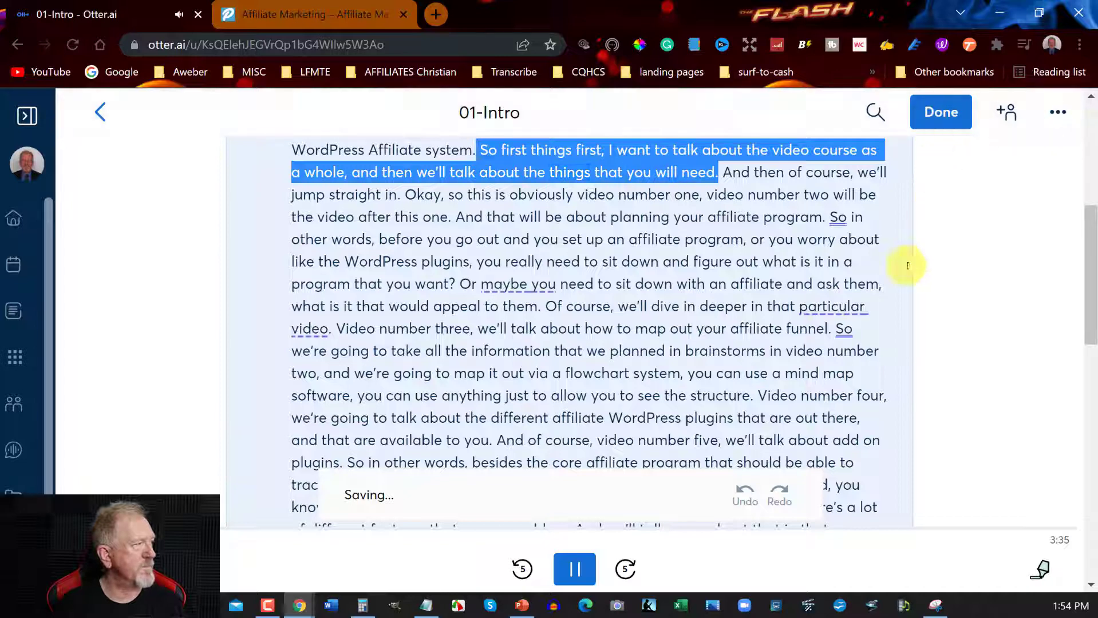
{"action": "scroll", "coordinate": [652, 279], "scroll_direction": "up", "scroll_amount": 2}
{"action": "left_click", "coordinate": [722, 258]}
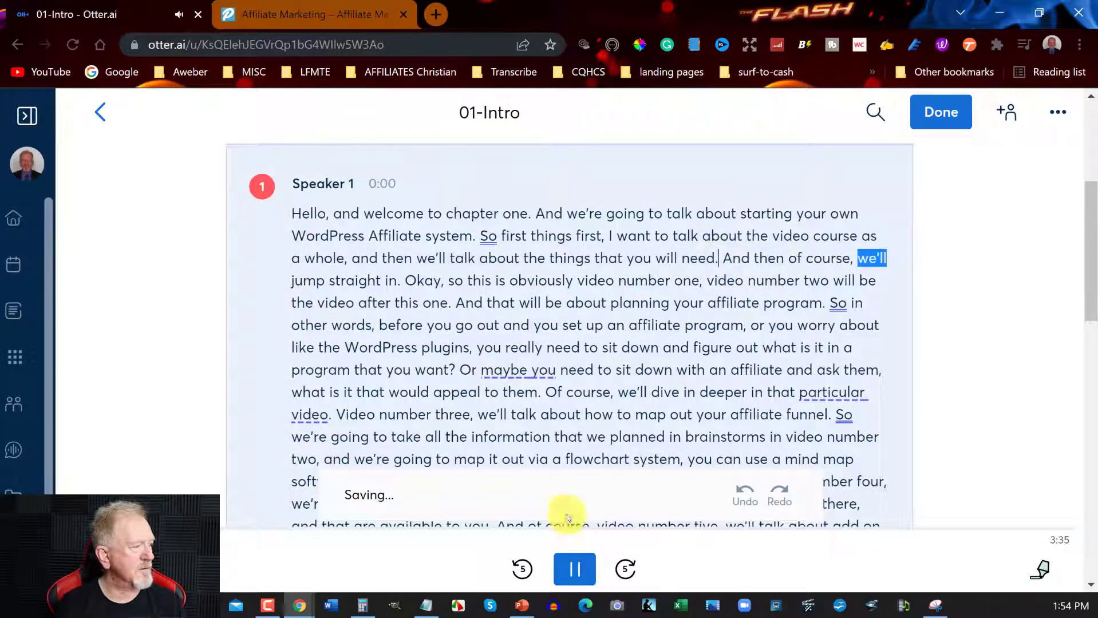
{"action": "left_click", "coordinate": [574, 569]}
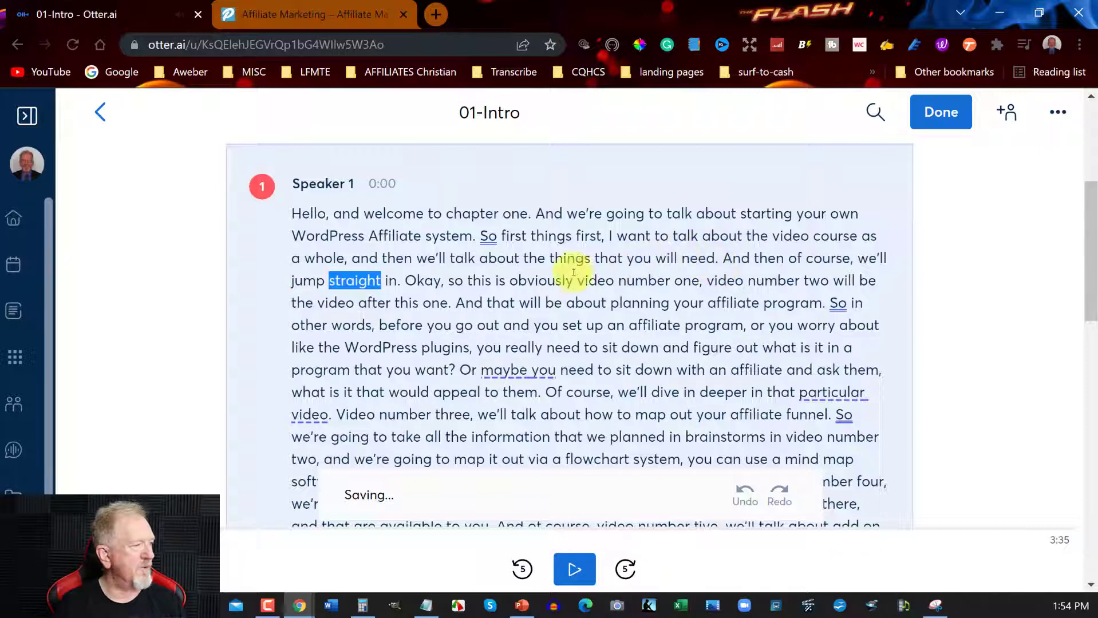
Step: Replace "the video course" with "in this chapter" in the second sentence and look over the rest of the transcript
{"action": "left_click_drag", "start_coordinate": [771, 235], "coordinate": [857, 235]}
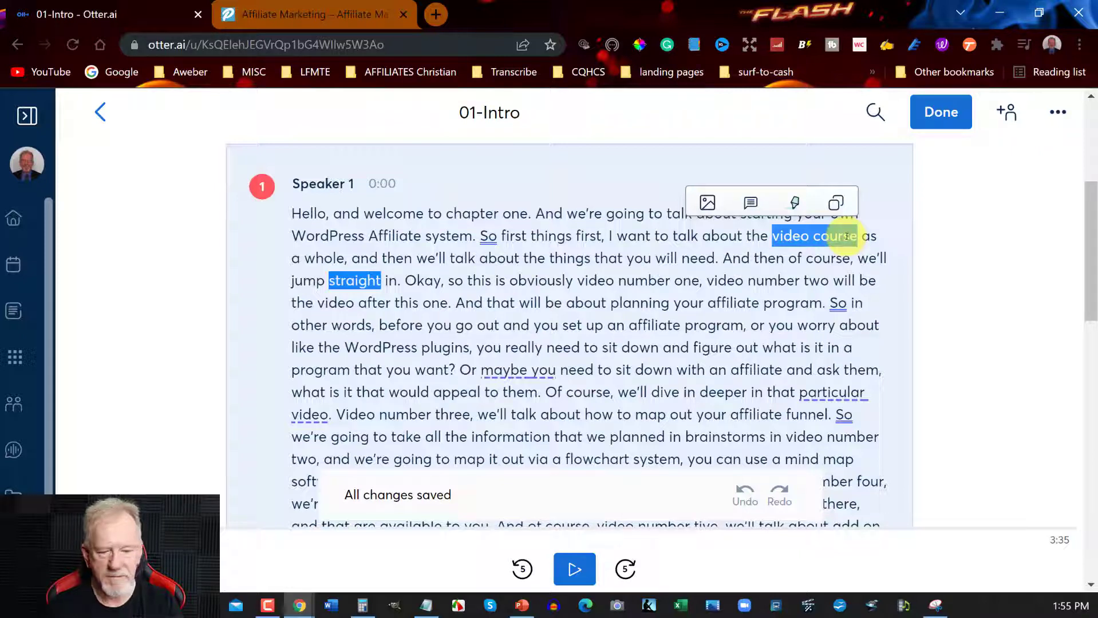
{"action": "key", "text": "BackSpace"}
{"action": "key", "text": "BackSpace"}
{"action": "key", "text": "BackSpace"}
{"action": "key", "text": "BackSpace"}
{"action": "key", "text": "BackSpace"}
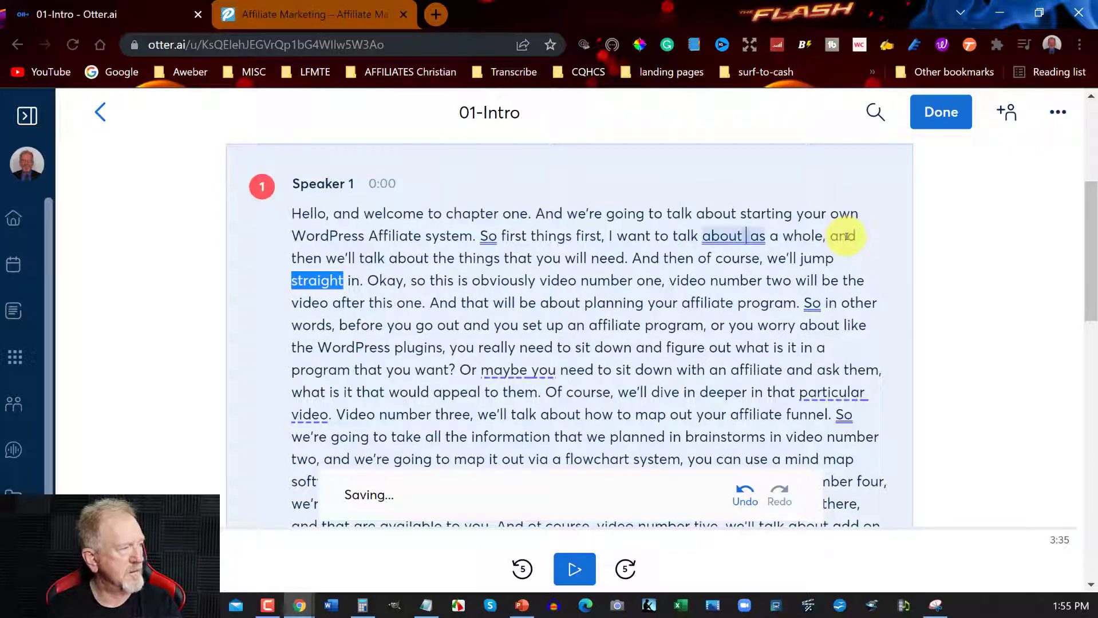
{"action": "type", "text": "in this chapter"}
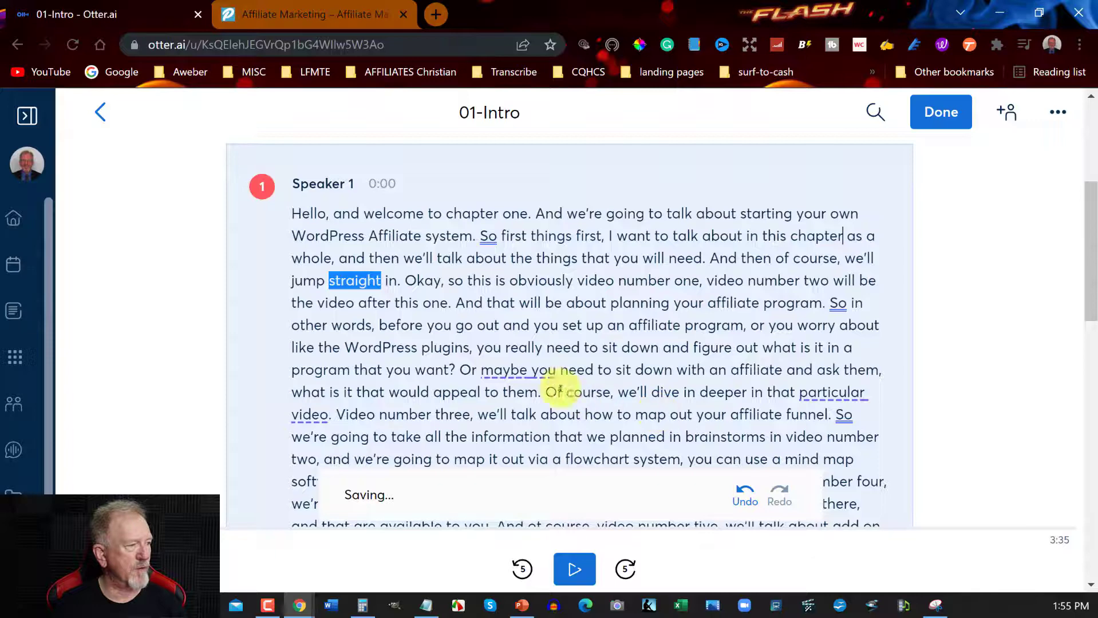
{"action": "scroll", "coordinate": [521, 326], "scroll_direction": "down", "scroll_amount": 8}
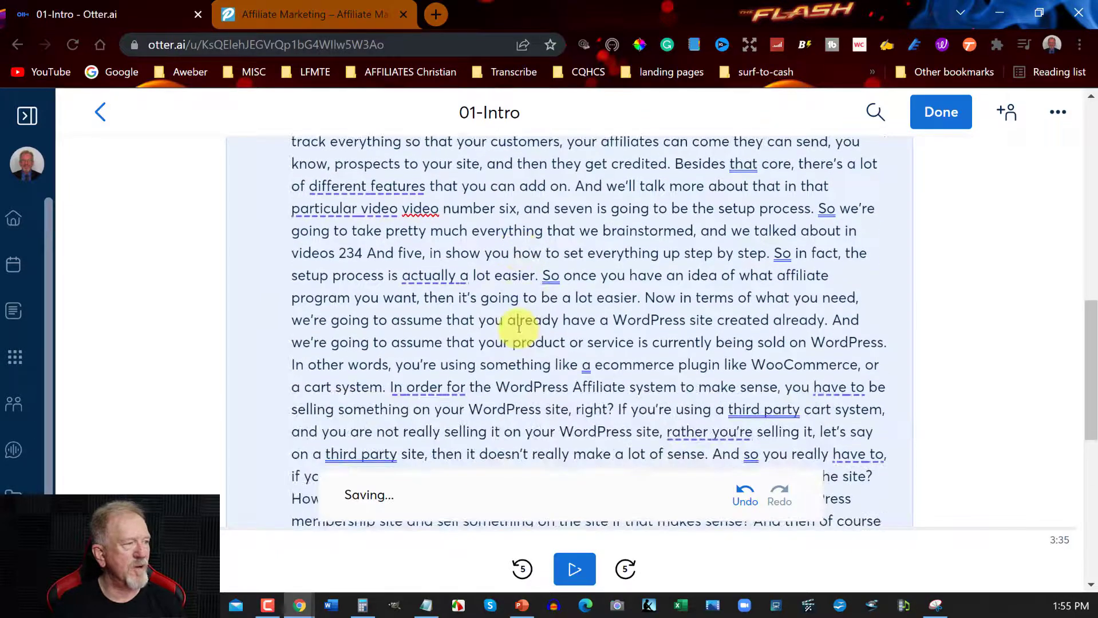
{"action": "scroll", "coordinate": [503, 320], "scroll_direction": "down", "scroll_amount": 1}
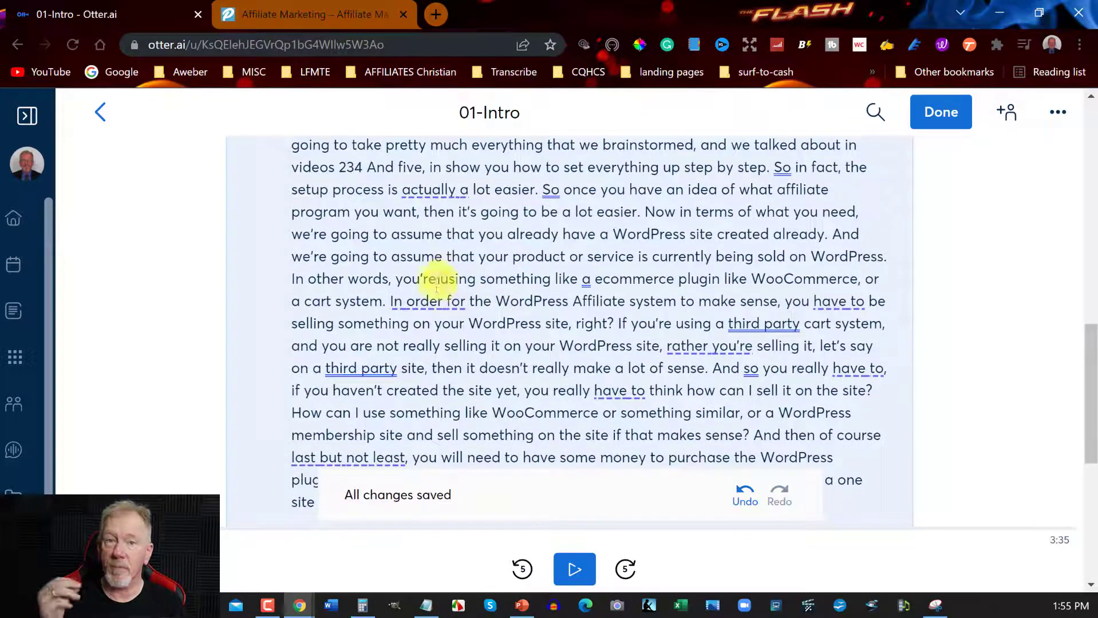
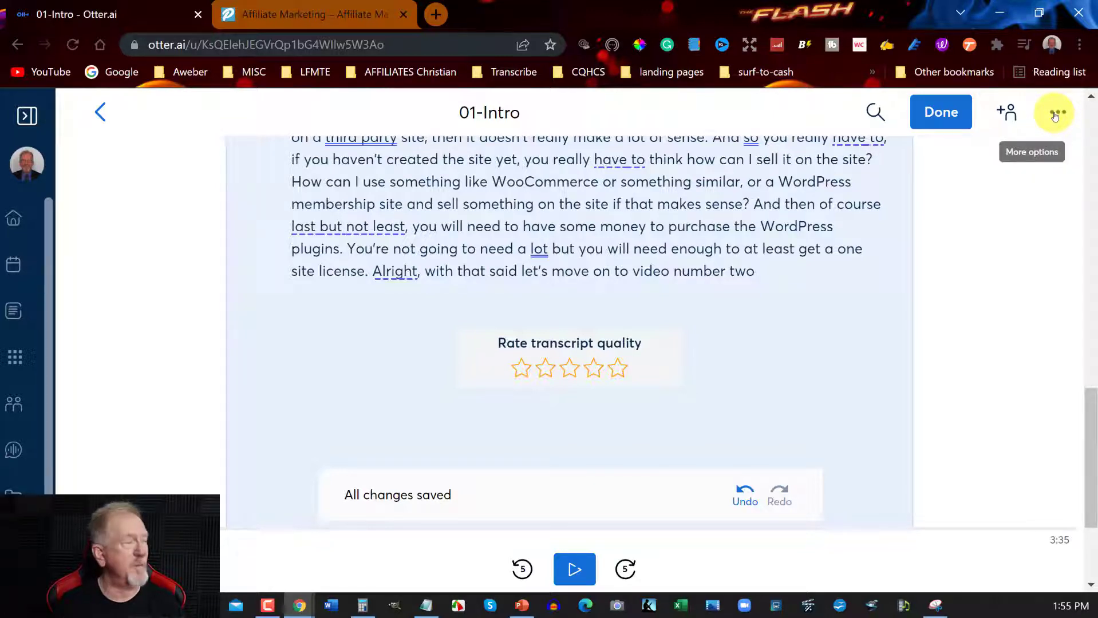
Step: Export the 01-Intro transcript as a DOCX file together with its MP3 audio, leaving the additional settings unselected
{"action": "left_click", "coordinate": [1055, 116]}
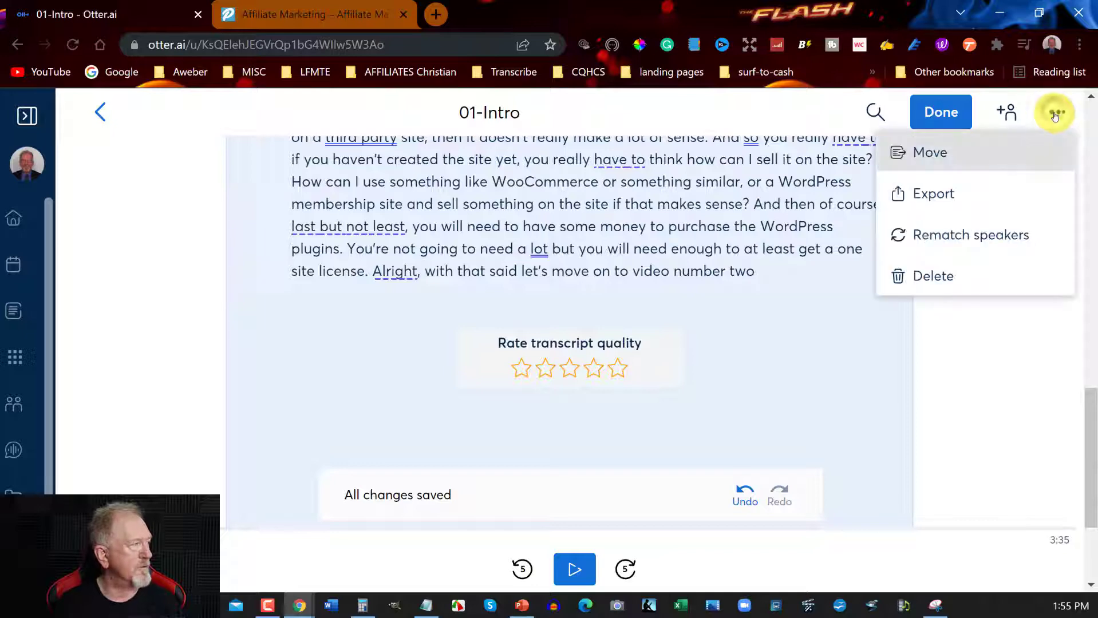
{"action": "left_click", "coordinate": [949, 195]}
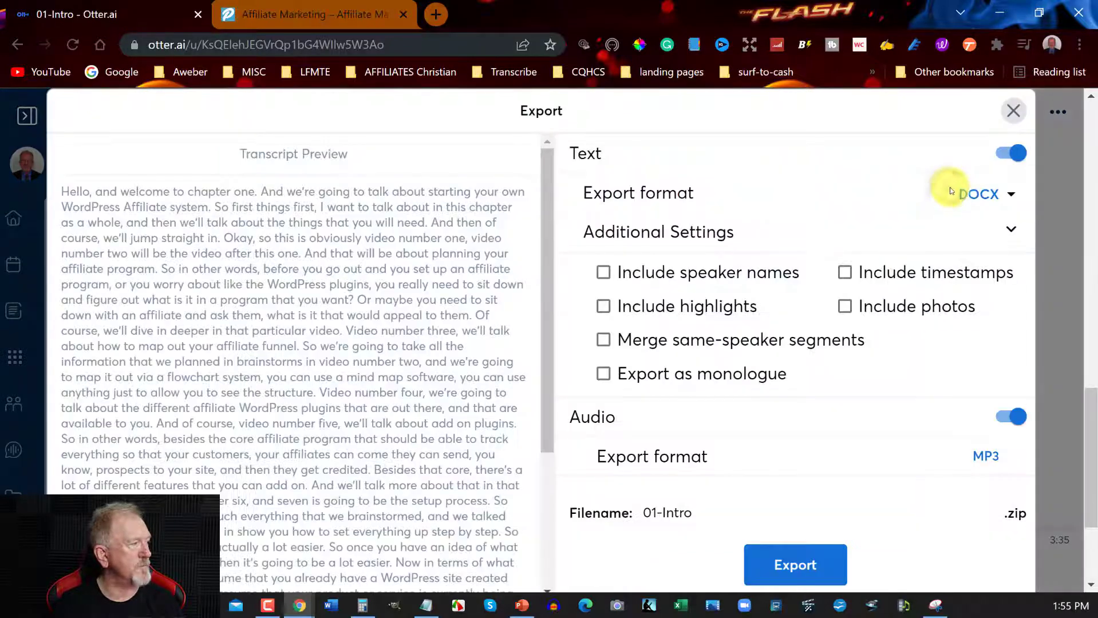
{"action": "left_click", "coordinate": [1013, 196]}
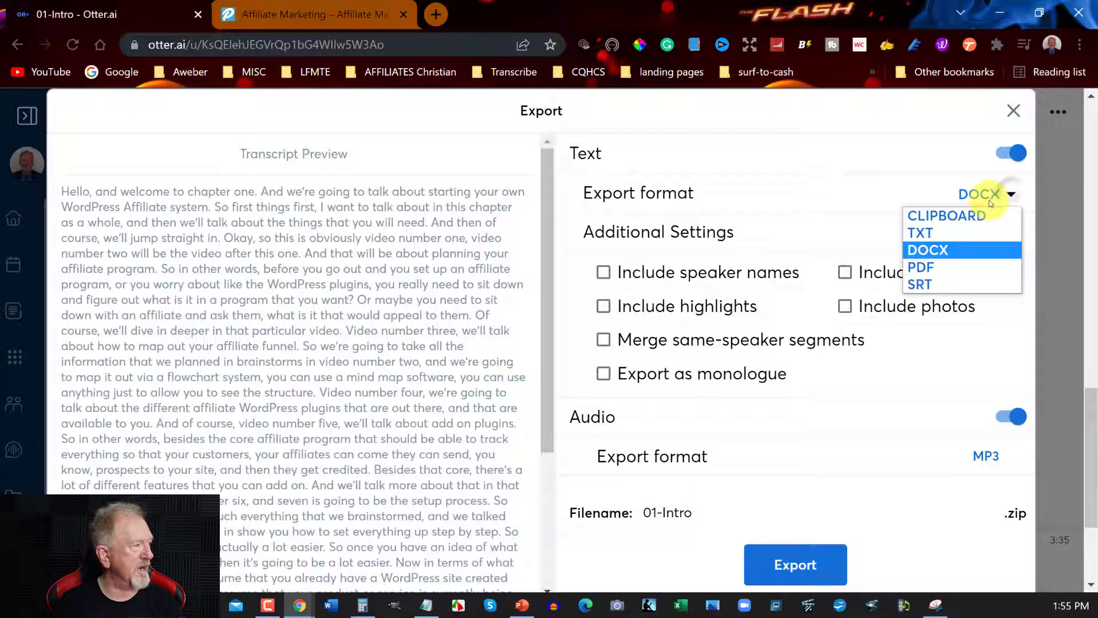
{"action": "left_click", "coordinate": [932, 254]}
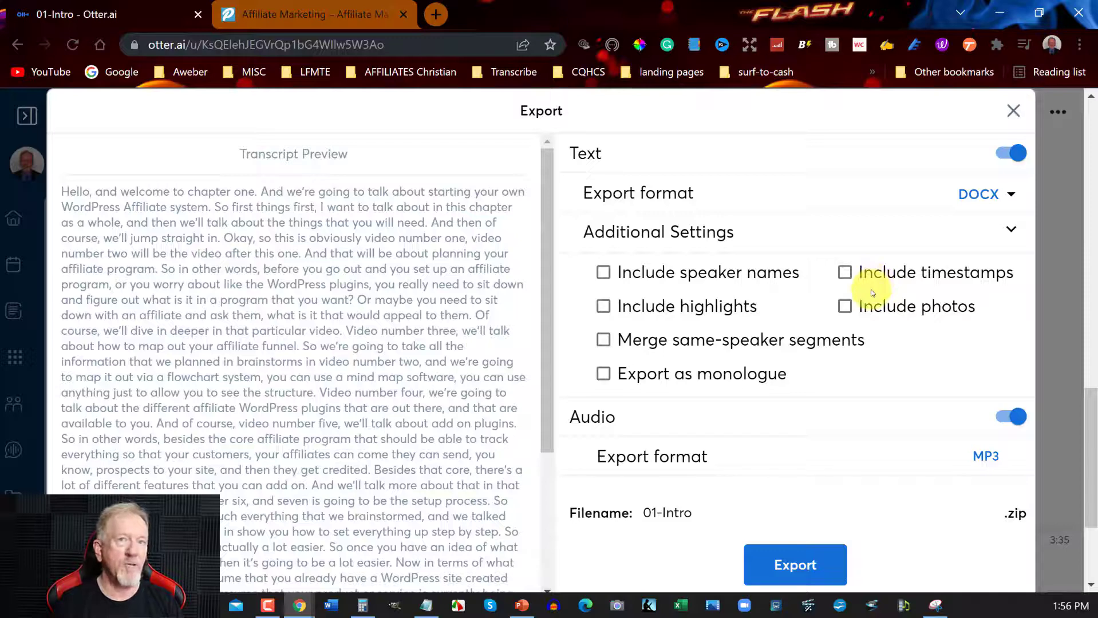
{"action": "left_click", "coordinate": [844, 304]}
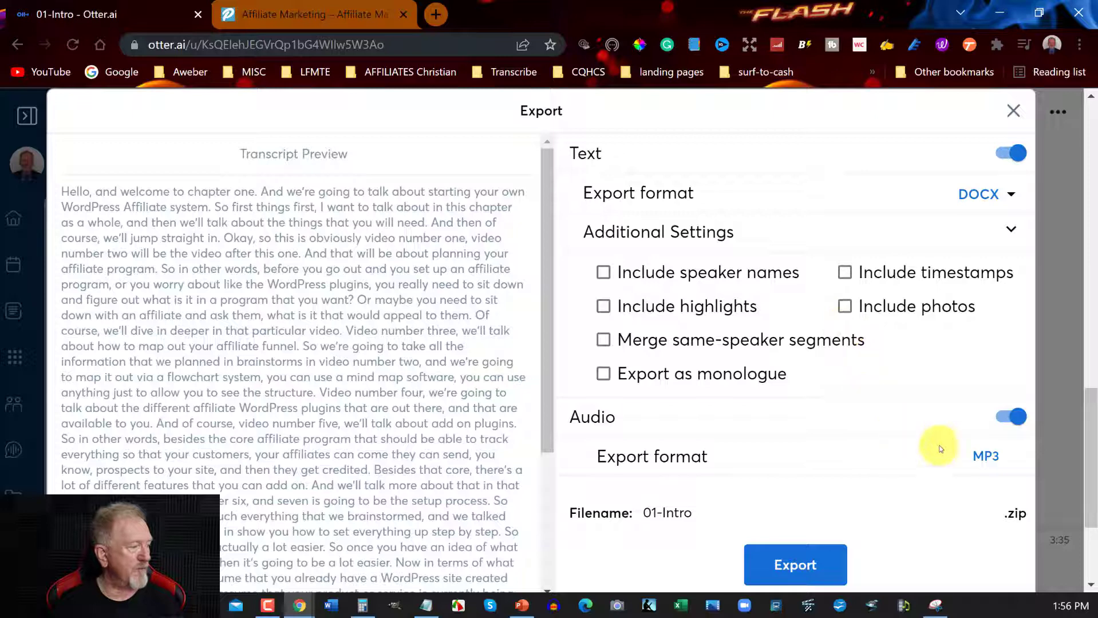
{"action": "left_click", "coordinate": [795, 560]}
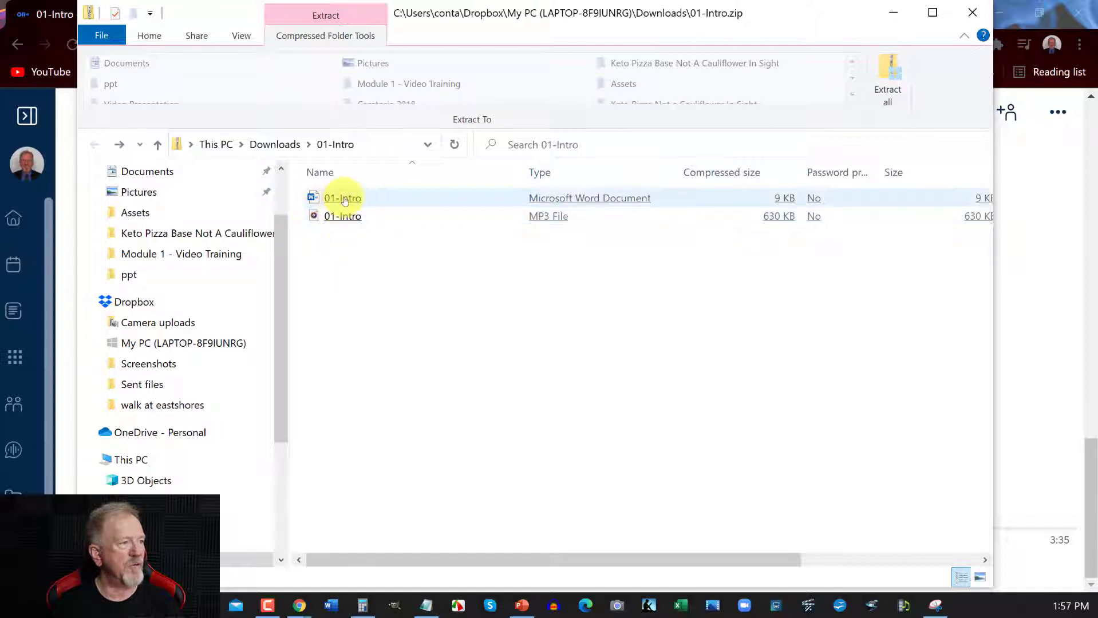
Step: Open the 01-Intro Word document from the exported zip archive and look through its text
{"action": "left_click", "coordinate": [344, 199]}
{"action": "left_click", "coordinate": [345, 217], "text": "shift"}
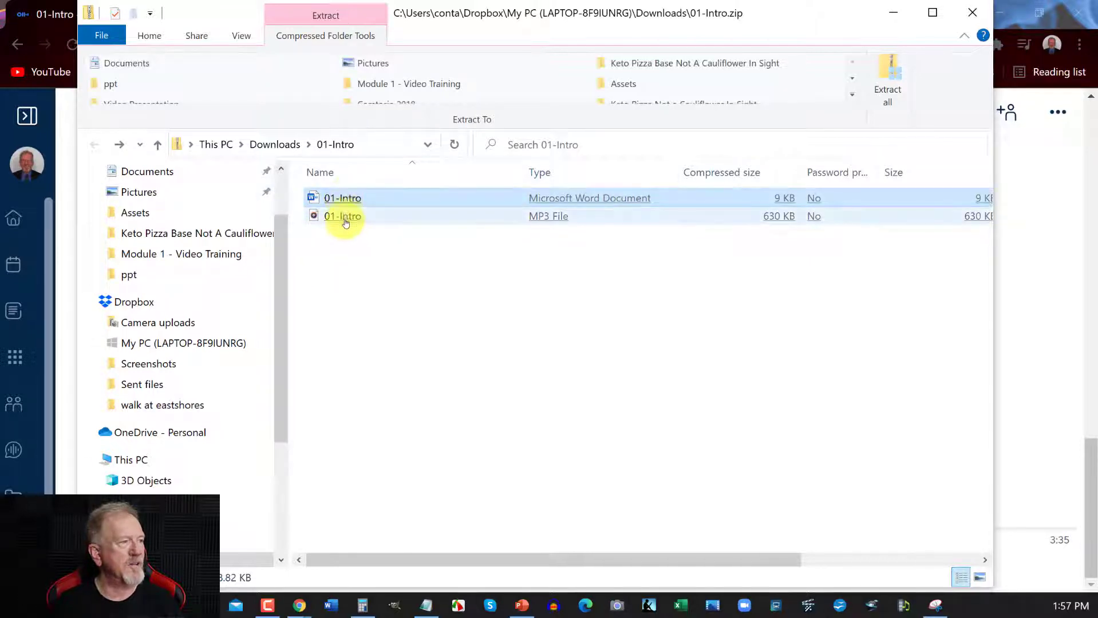
{"action": "left_click", "coordinate": [345, 221]}
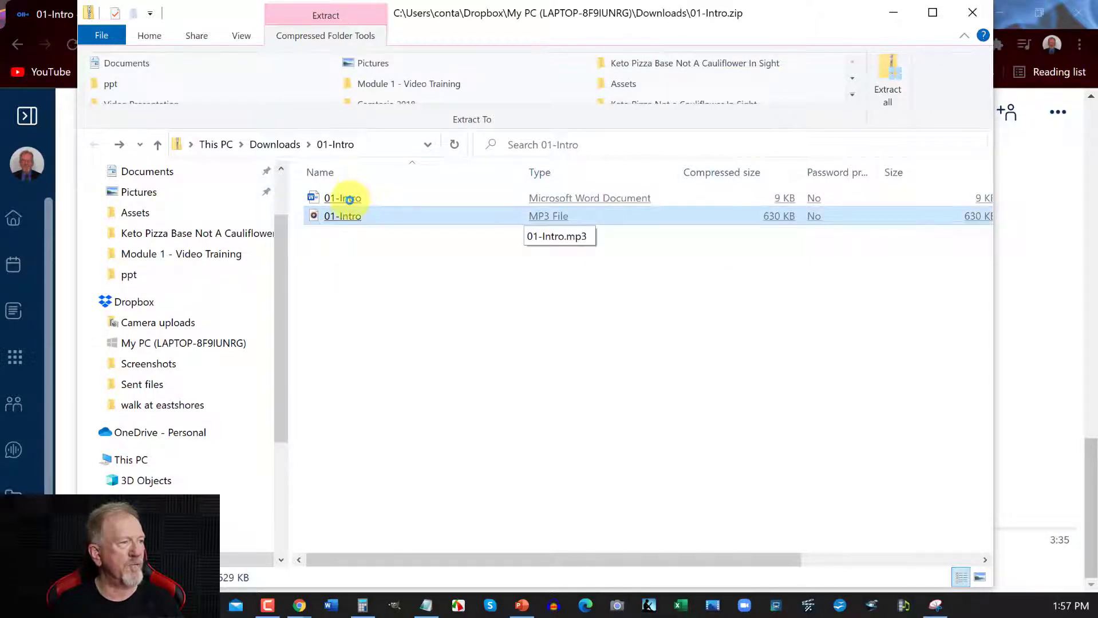
{"action": "left_click", "coordinate": [348, 199]}
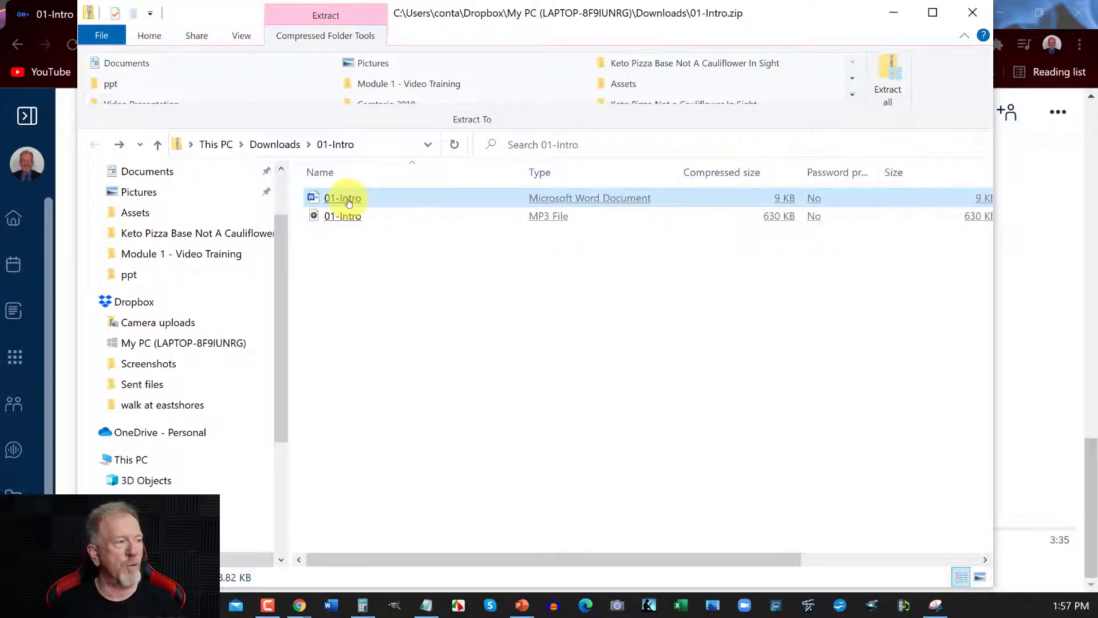
{"action": "double_click", "coordinate": [347, 199]}
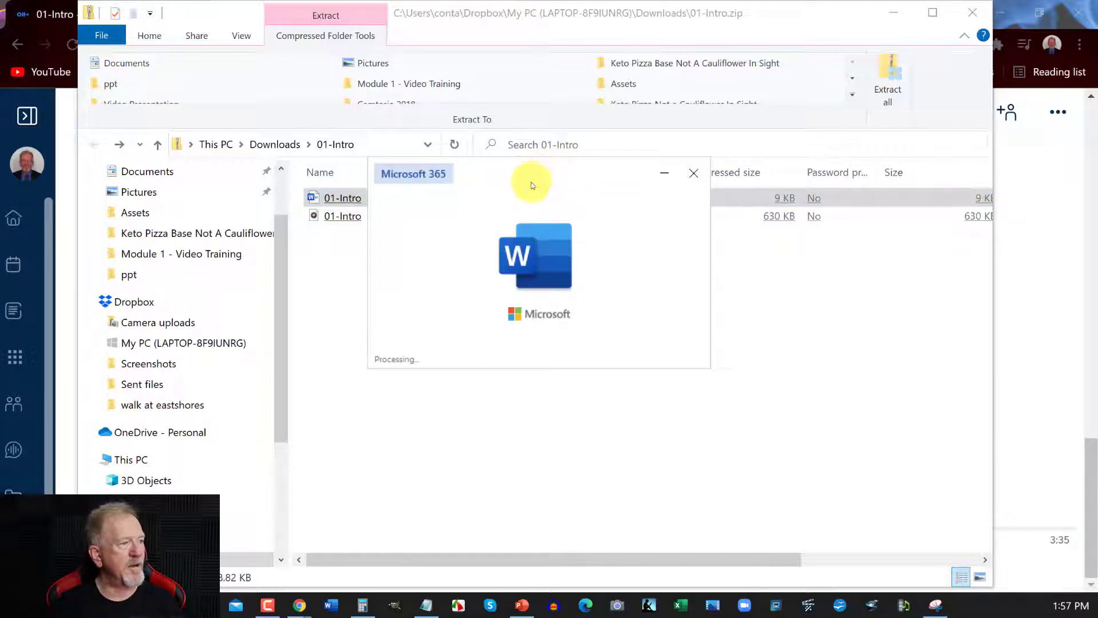
{"action": "scroll", "coordinate": [555, 273], "scroll_direction": "down", "scroll_amount": 6}
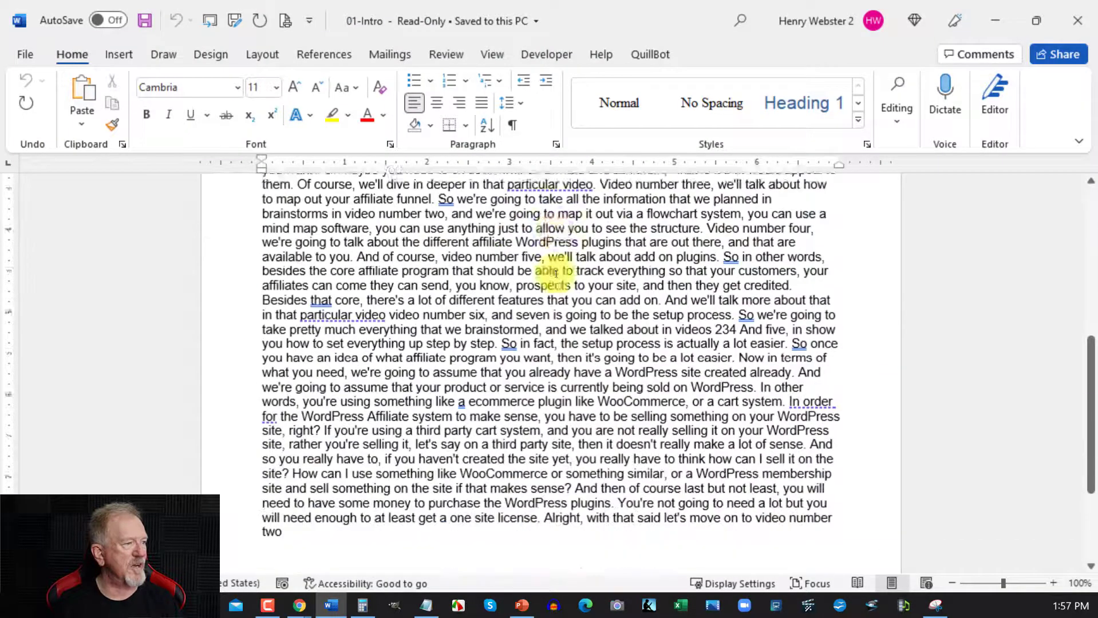
{"action": "scroll", "coordinate": [555, 273], "scroll_direction": "down", "scroll_amount": 4}
{"action": "scroll", "coordinate": [567, 254], "scroll_direction": "up", "scroll_amount": 6}
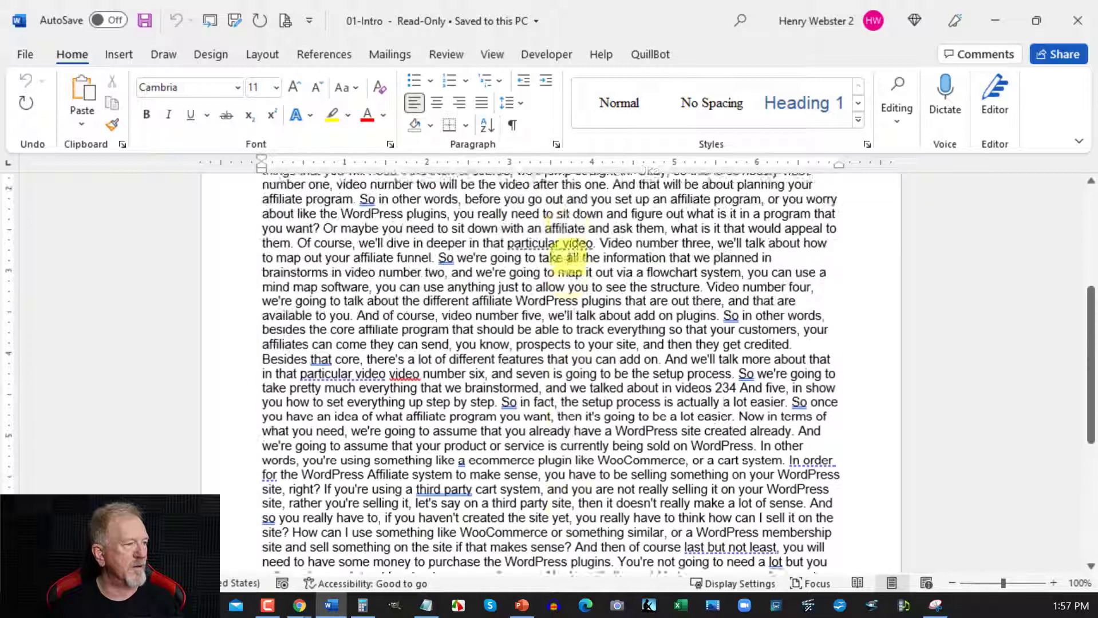
{"action": "scroll", "coordinate": [570, 257], "scroll_direction": "up", "scroll_amount": 4}
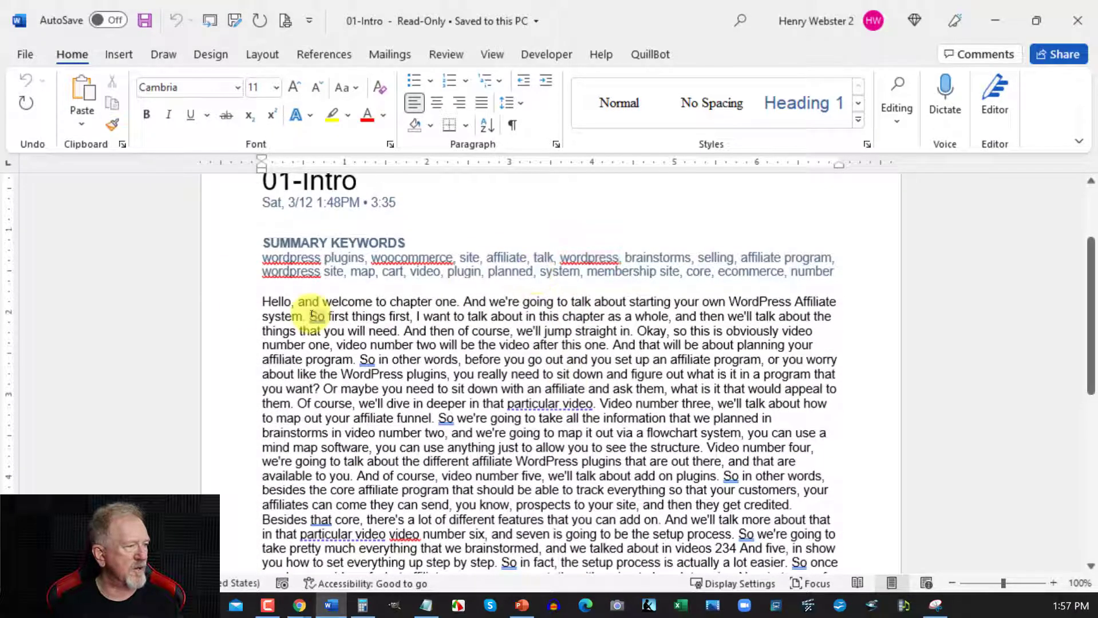
Step: Split the opening text into separate paragraphs starting at "So first things first", "Okay, so this is obviously" and "And that will be about planning"
{"action": "left_click", "coordinate": [310, 316]}
{"action": "key", "text": "Return"}
{"action": "key", "text": "Return"}
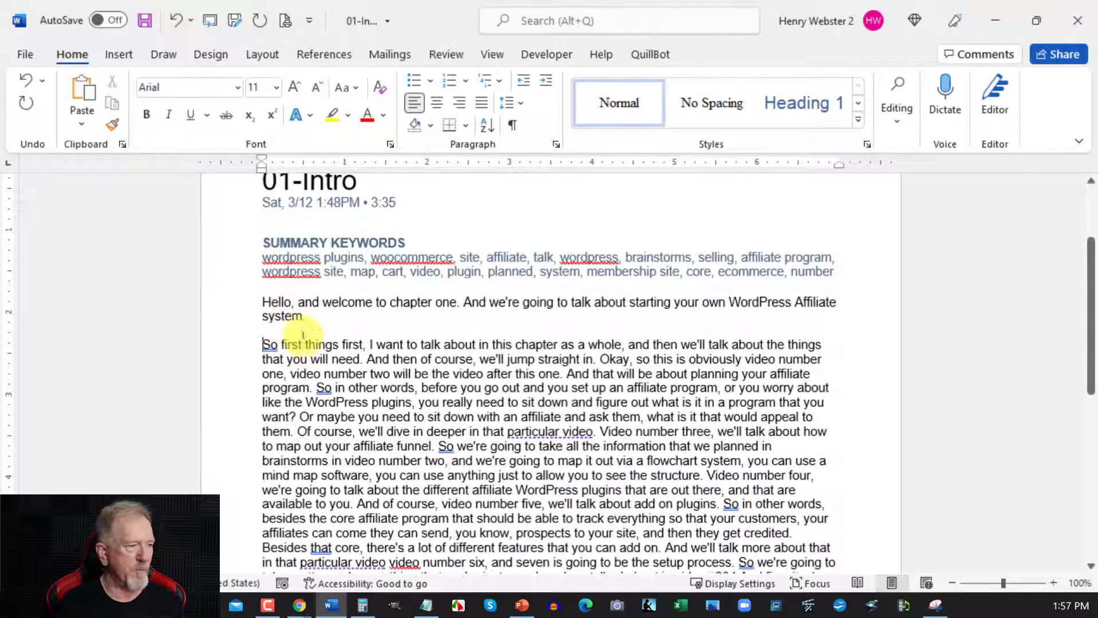
{"action": "left_click", "coordinate": [565, 373]}
{"action": "key", "text": "Return"}
{"action": "key", "text": "Return"}
{"action": "left_click", "coordinate": [599, 359]}
{"action": "key", "text": "Return"}
{"action": "key", "text": "Return"}
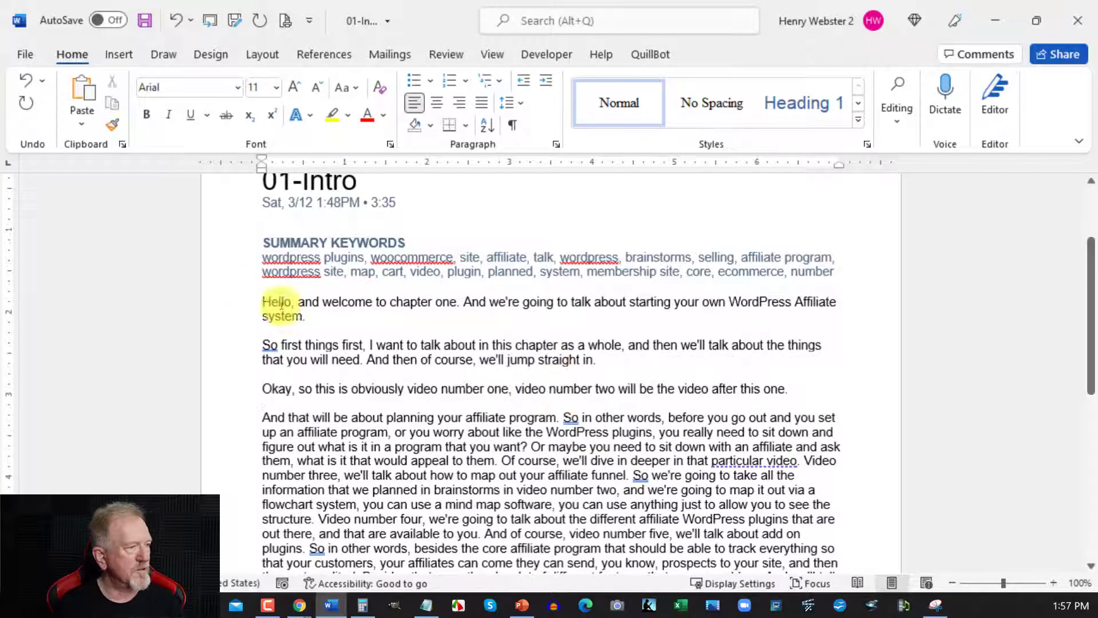
Step: Look over the document and select the date line and summary keywords block beneath the 01-Intro title
{"action": "scroll", "coordinate": [269, 309], "scroll_direction": "down", "scroll_amount": 4}
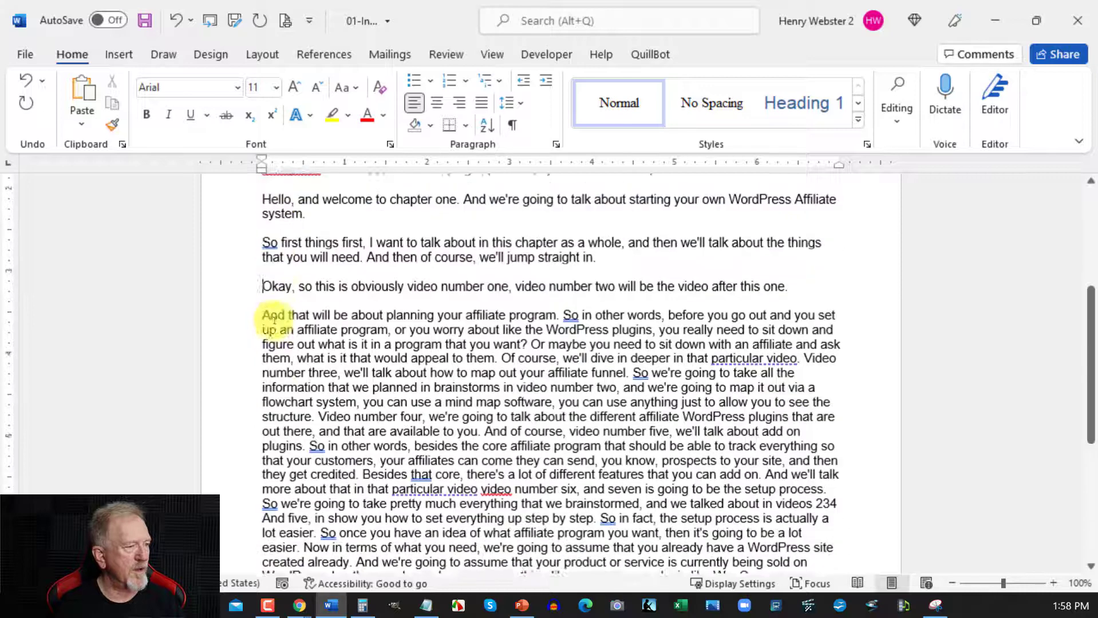
{"action": "scroll", "coordinate": [588, 317], "scroll_direction": "down", "scroll_amount": 6}
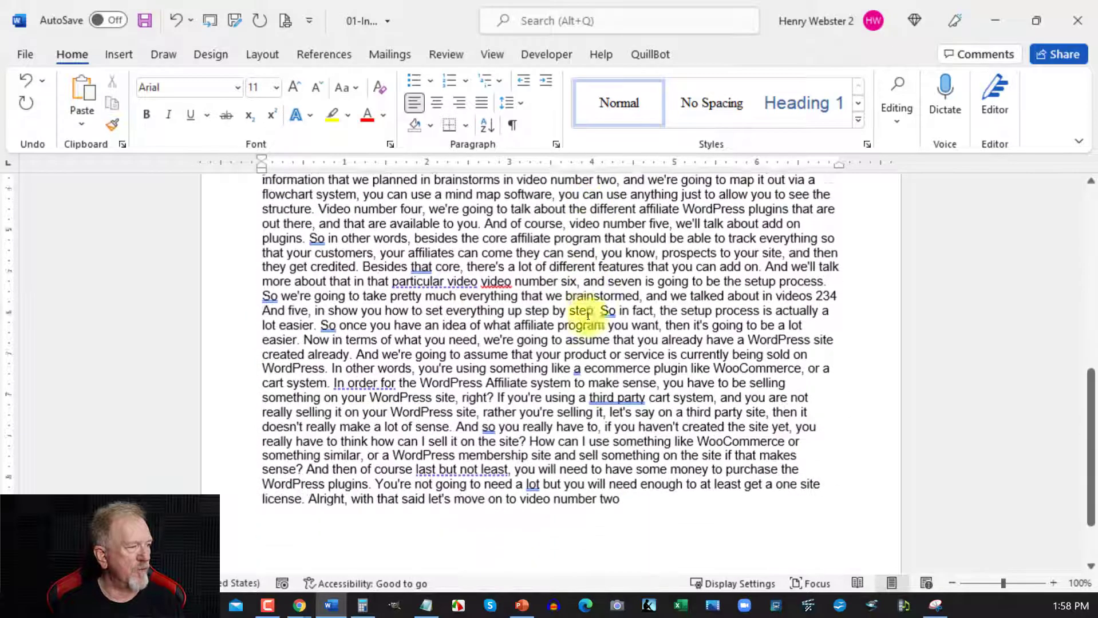
{"action": "scroll", "coordinate": [572, 312], "scroll_direction": "up", "scroll_amount": 14}
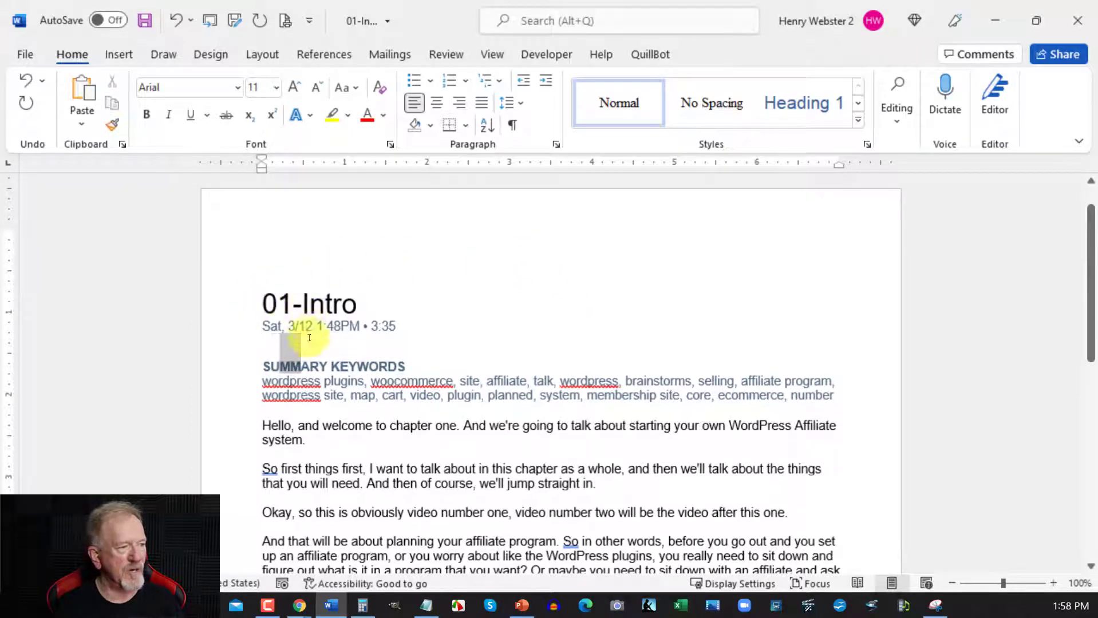
{"action": "left_click_drag", "start_coordinate": [289, 350], "coordinate": [264, 352]}
{"action": "scroll", "coordinate": [265, 310], "scroll_direction": "down", "scroll_amount": 1}
{"action": "left_click", "coordinate": [263, 307]}
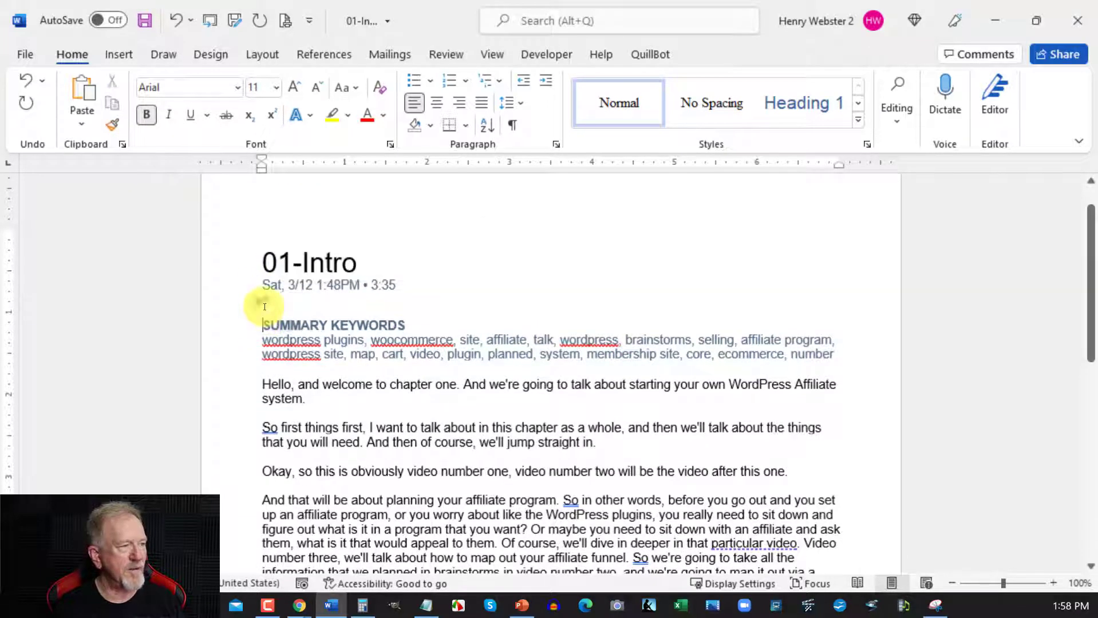
{"action": "left_click_drag", "start_coordinate": [268, 285], "coordinate": [849, 365]}
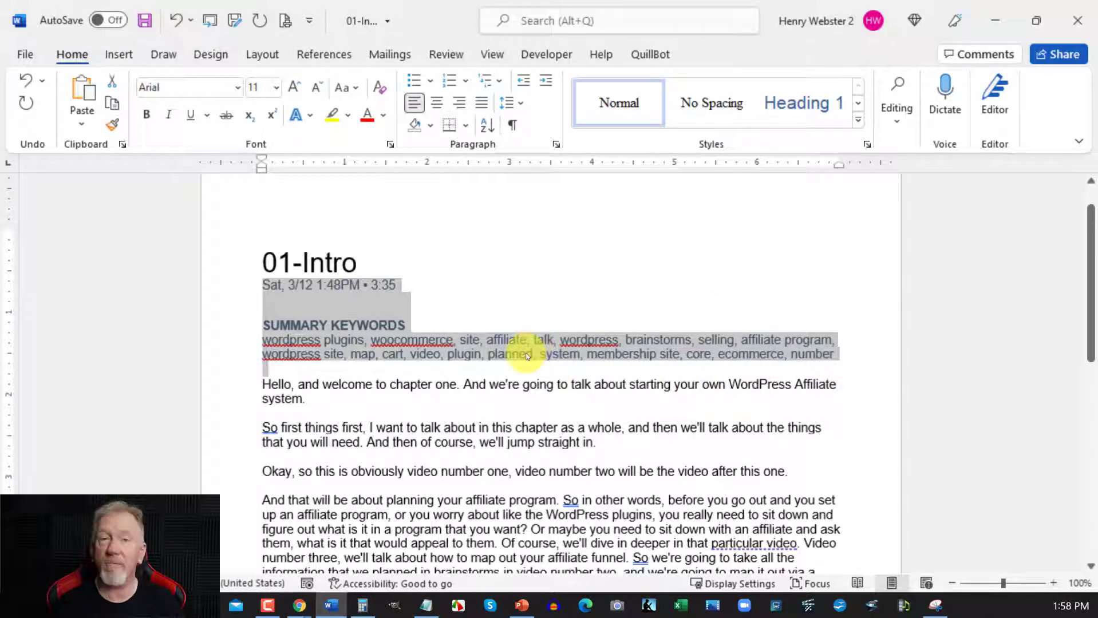
Step: Start new paragraphs at "Or maybe you need to sit down" and "So in other words, before you go out", separated by blank lines
{"action": "scroll", "coordinate": [529, 355], "scroll_direction": "down", "scroll_amount": 4}
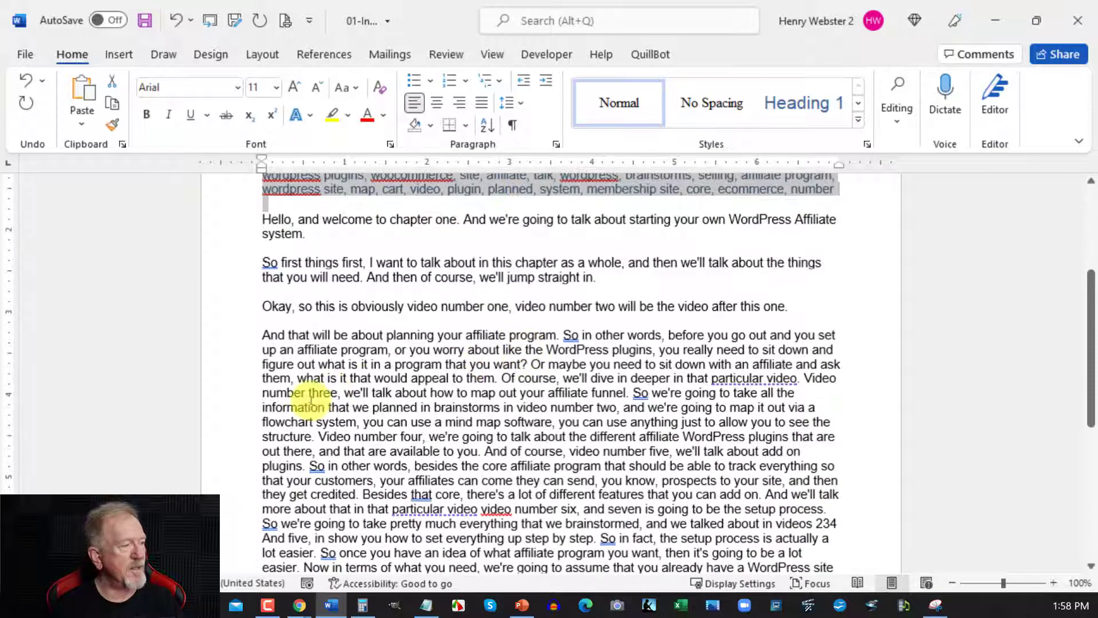
{"action": "left_click", "coordinate": [533, 364]}
{"action": "key", "text": "Return"}
{"action": "key", "text": "Return"}
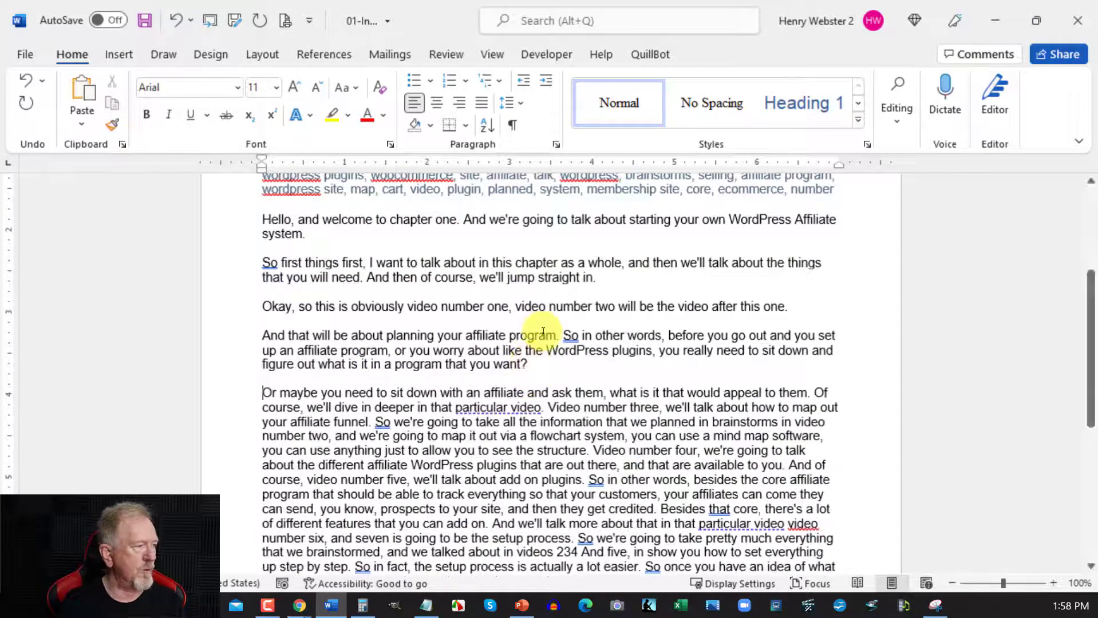
{"action": "left_click", "coordinate": [560, 336]}
{"action": "key", "text": "Return"}
{"action": "key", "text": "Return"}
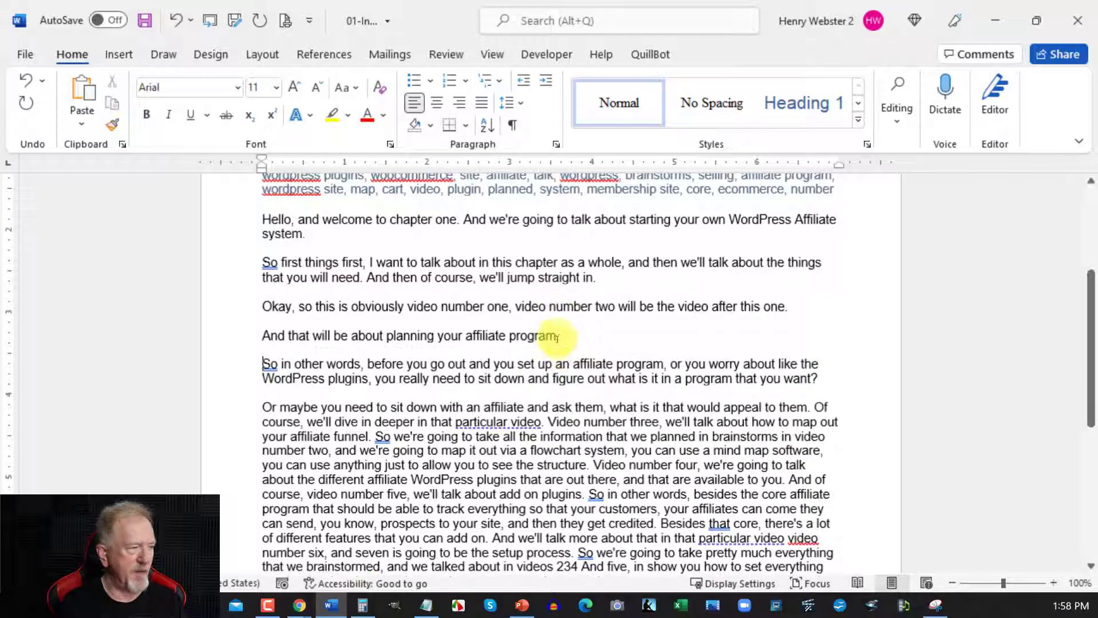
Step: Start new paragraphs at "Video number three" and "So we're going to take all the information", separated by blank lines
{"action": "scroll", "coordinate": [564, 381], "scroll_direction": "down", "scroll_amount": 1}
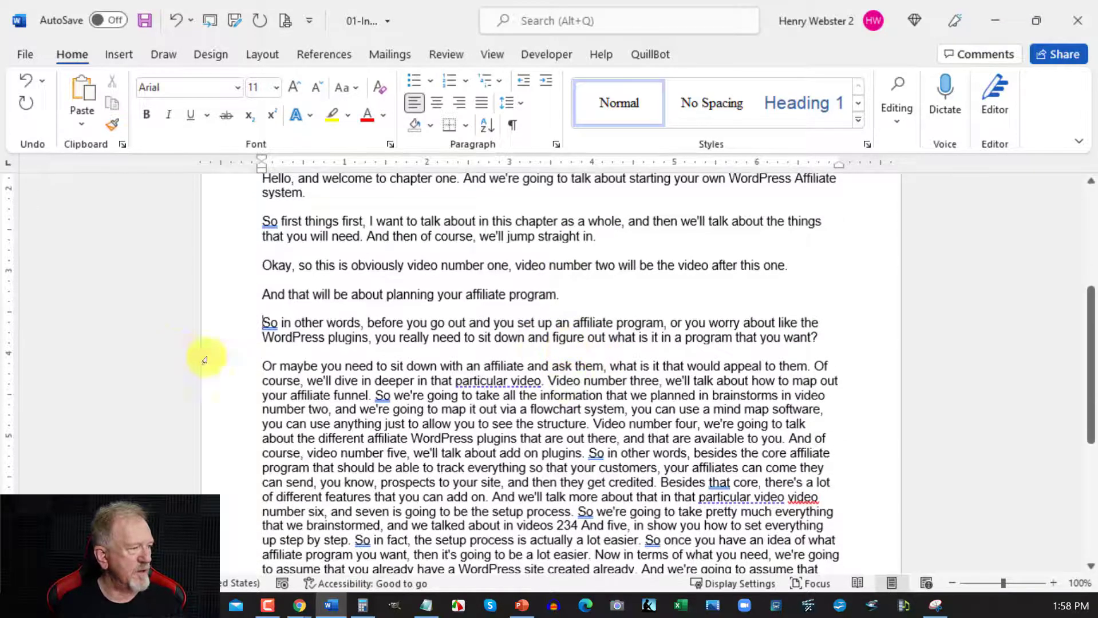
{"action": "left_click", "coordinate": [548, 380]}
{"action": "key", "text": "Return"}
{"action": "key", "text": "Return"}
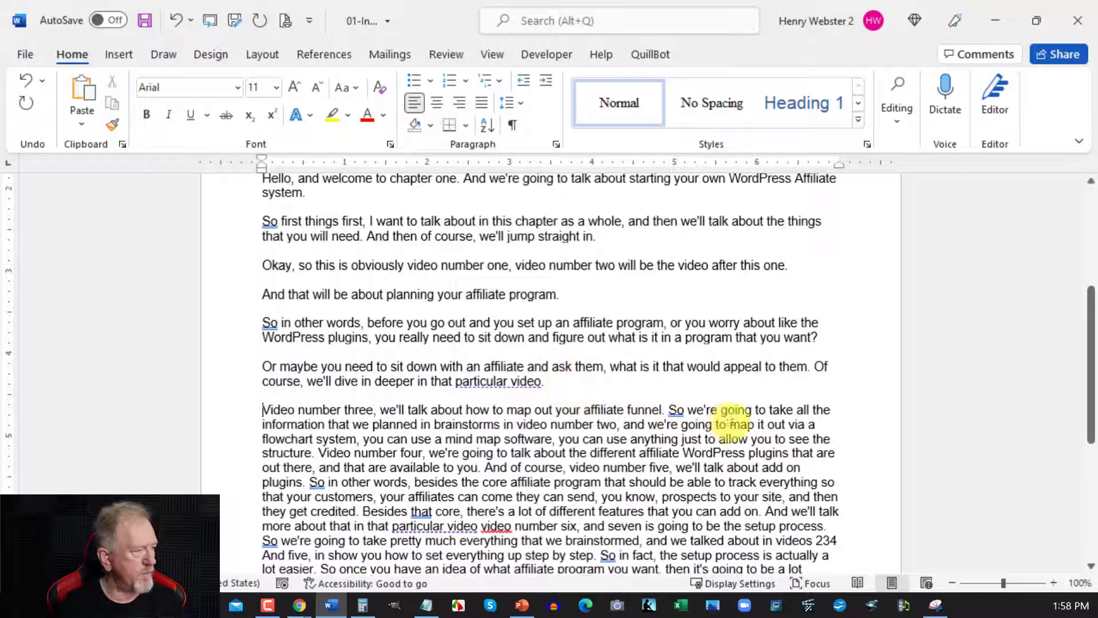
{"action": "left_click", "coordinate": [668, 407]}
{"action": "key", "text": "Return"}
{"action": "key", "text": "Return"}
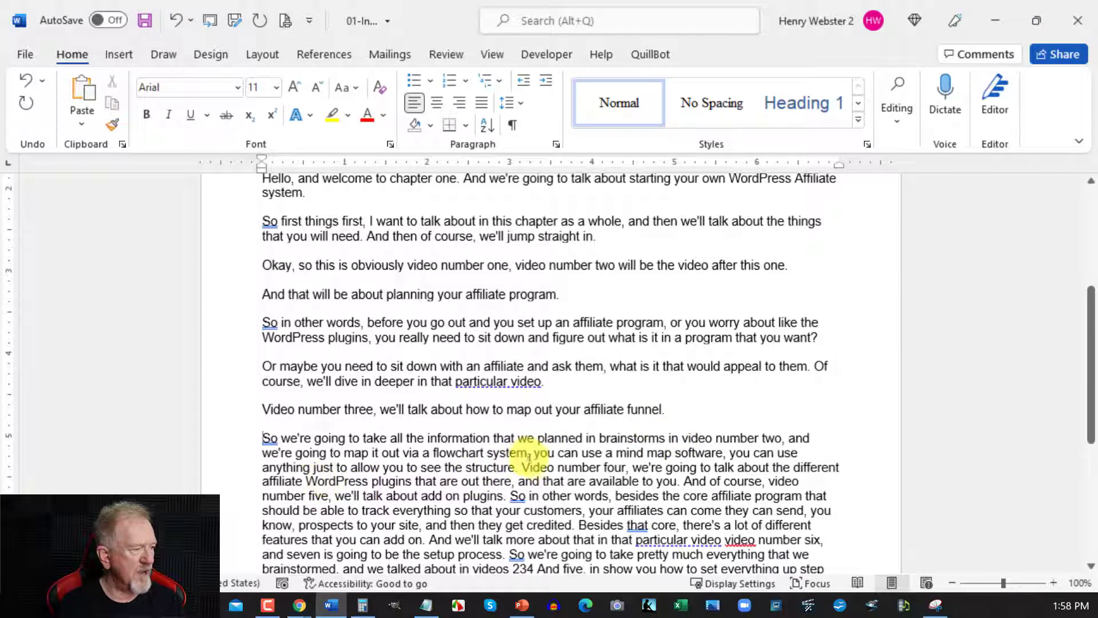
Step: Start new paragraphs at "Video number four" and "So in other words, besides the core affiliate program", separated by blank lines
{"action": "left_click", "coordinate": [521, 468]}
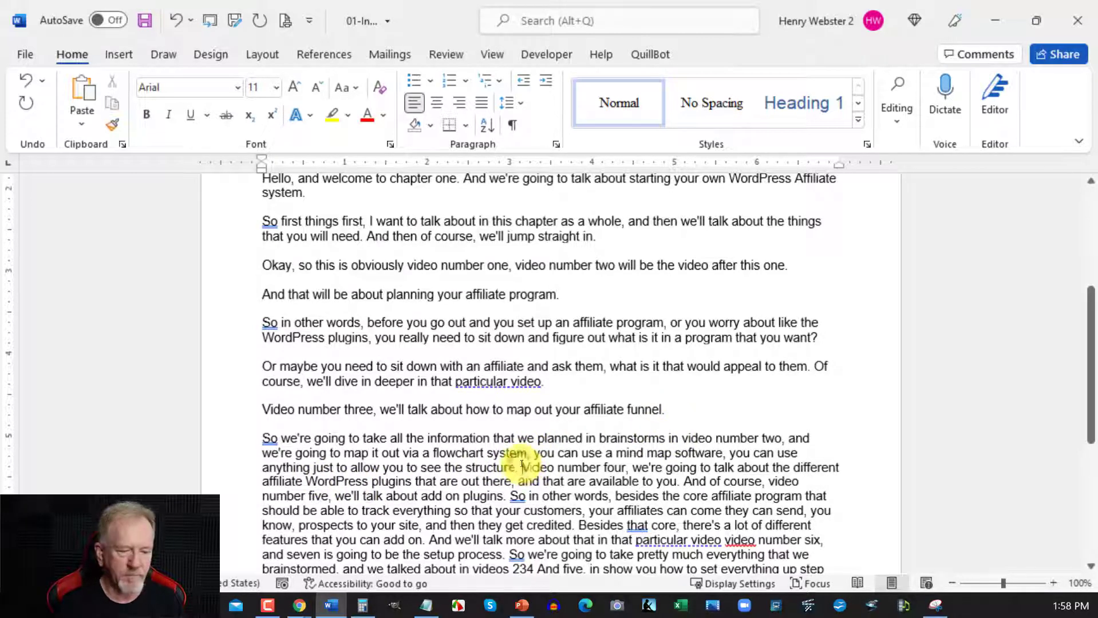
{"action": "key", "text": "Return"}
{"action": "key", "text": "Return"}
{"action": "scroll", "coordinate": [515, 436], "scroll_direction": "down", "scroll_amount": 3}
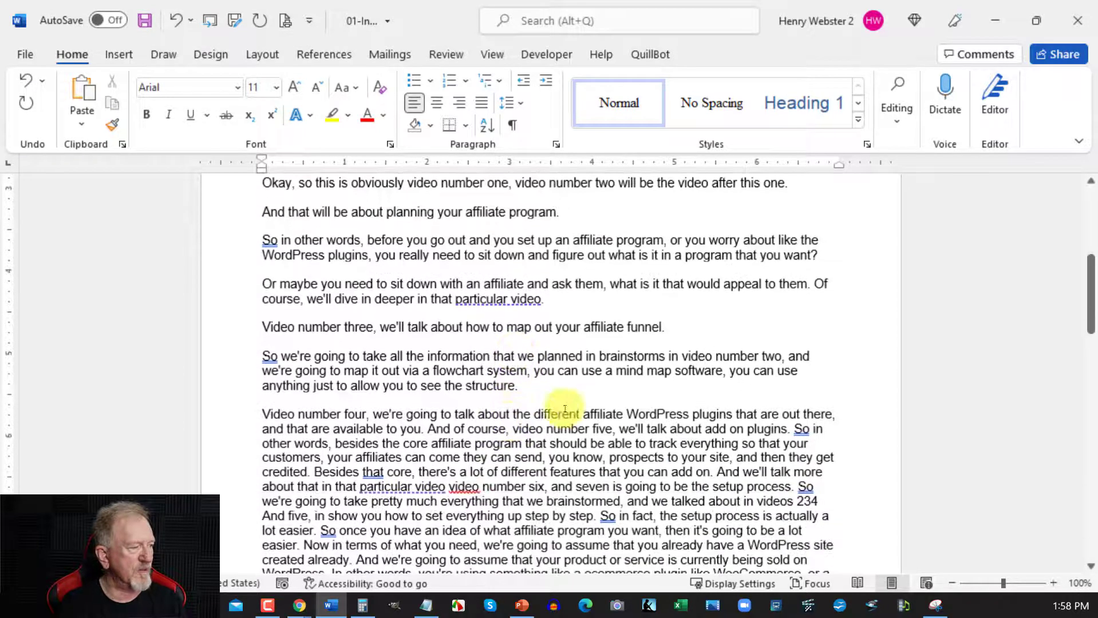
{"action": "left_click", "coordinate": [799, 428]}
{"action": "left_click", "coordinate": [797, 427]}
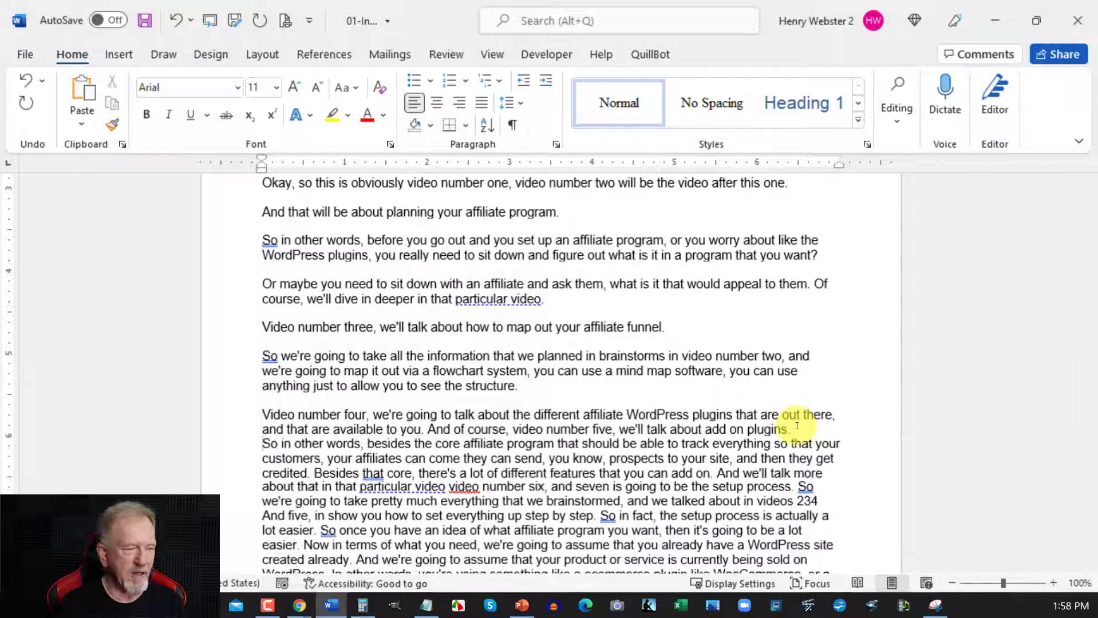
{"action": "key", "text": "Return"}
{"action": "key", "text": "Return"}
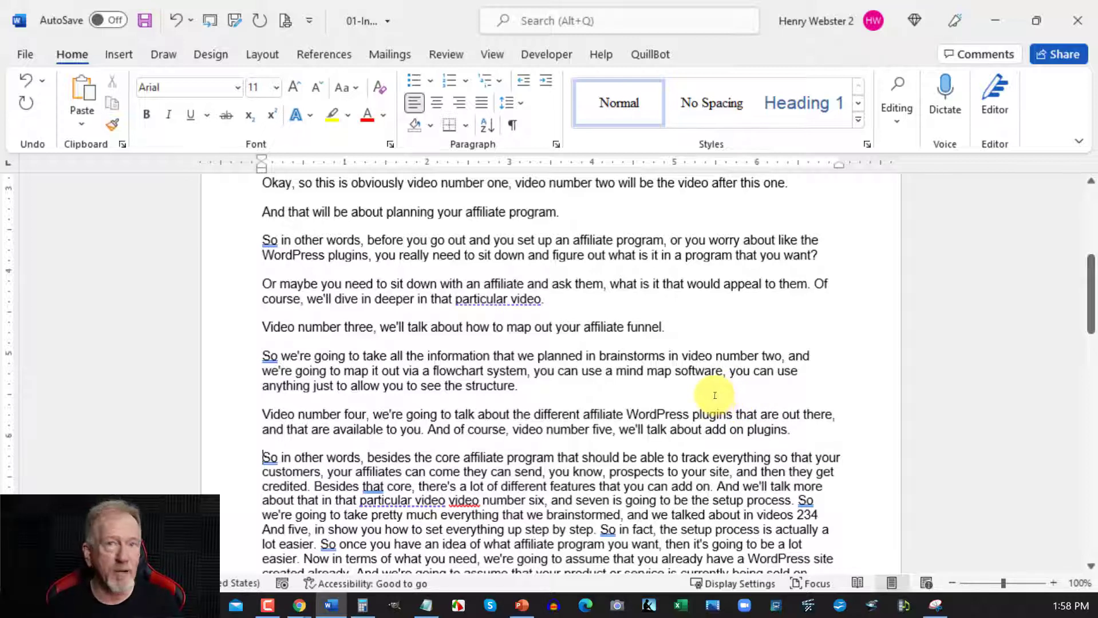
Step: Switch back to Otter in the browser and open the 02-Planning transcript in edit mode
{"action": "key", "text": "alt+Tab"}
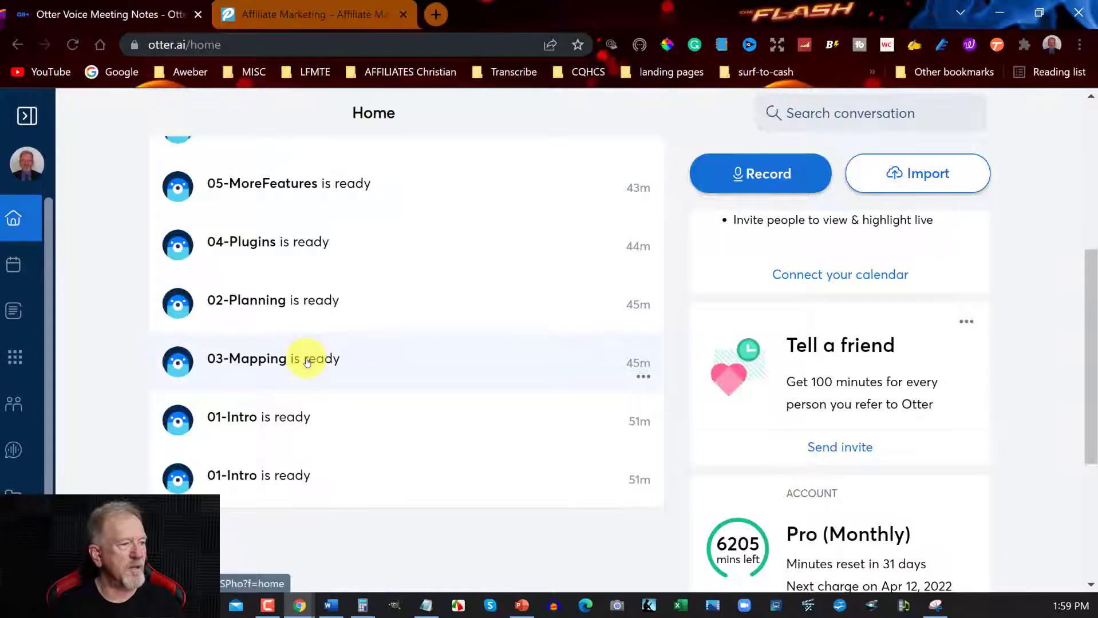
{"action": "left_click", "coordinate": [319, 304]}
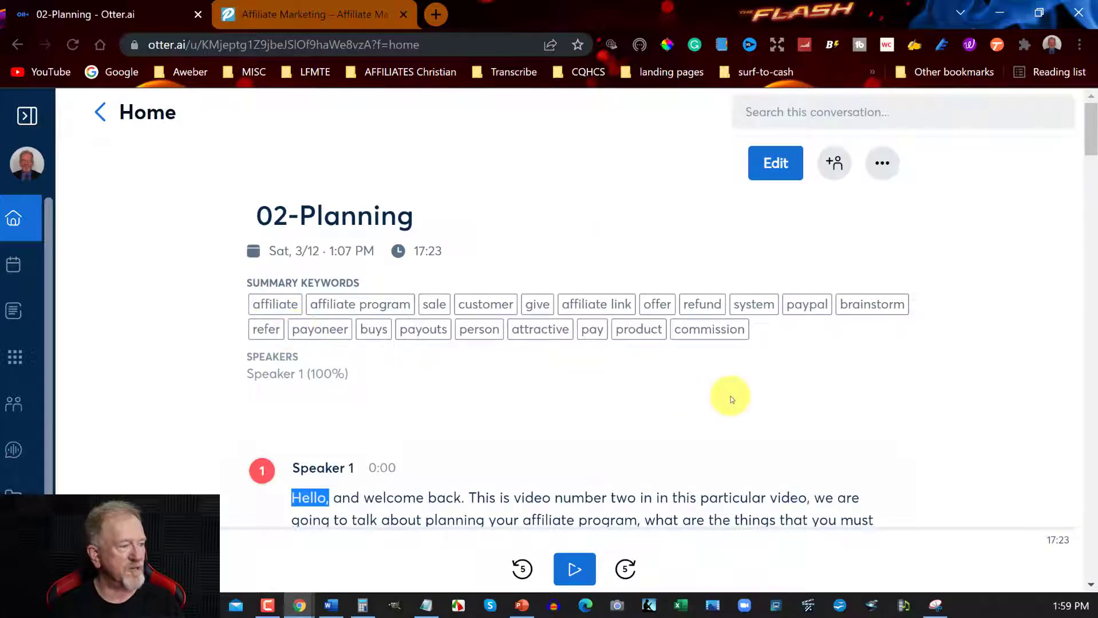
{"action": "scroll", "coordinate": [727, 404], "scroll_direction": "down", "scroll_amount": 2}
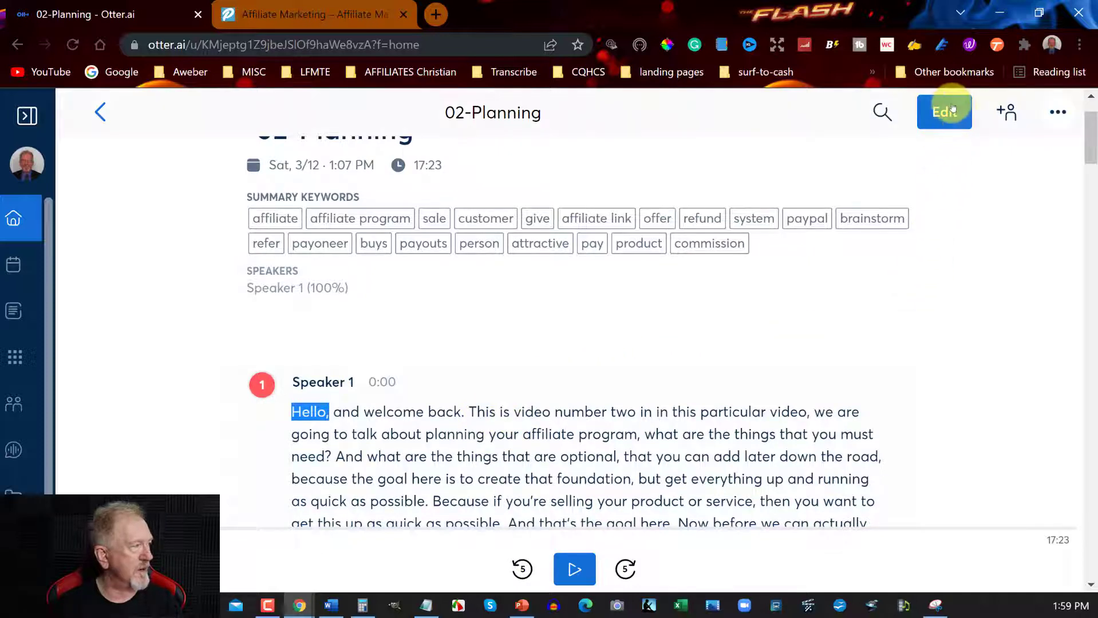
{"action": "left_click", "coordinate": [923, 132]}
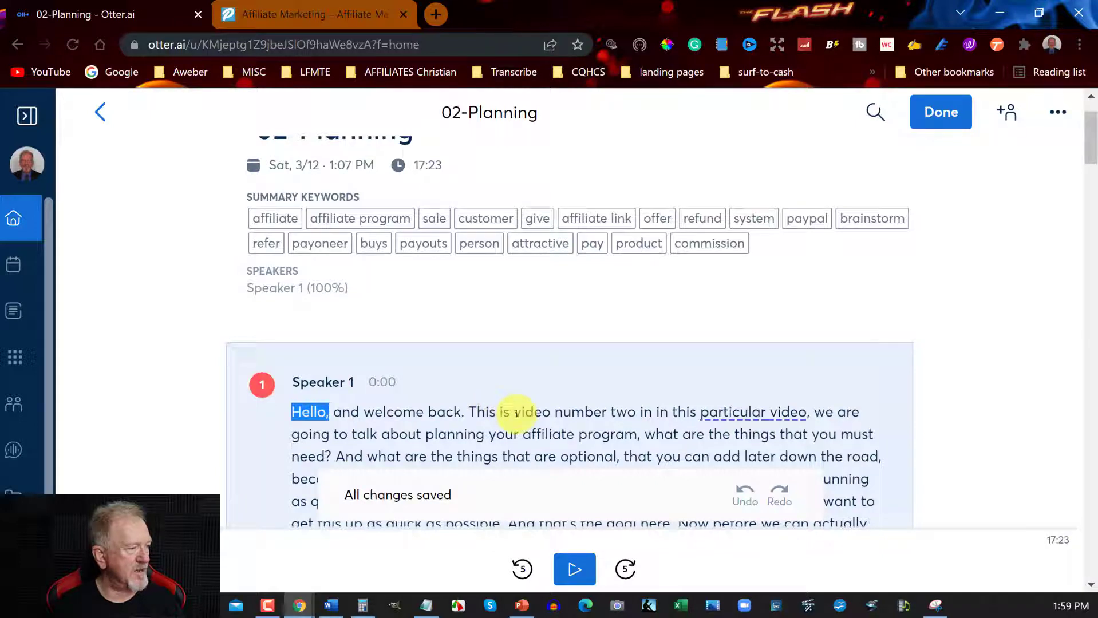
Step: Replace "This is video number" with "In Chapter" in the opening of the transcript
{"action": "left_click_drag", "start_coordinate": [517, 412], "coordinate": [598, 409]}
{"action": "left_click", "coordinate": [490, 411]}
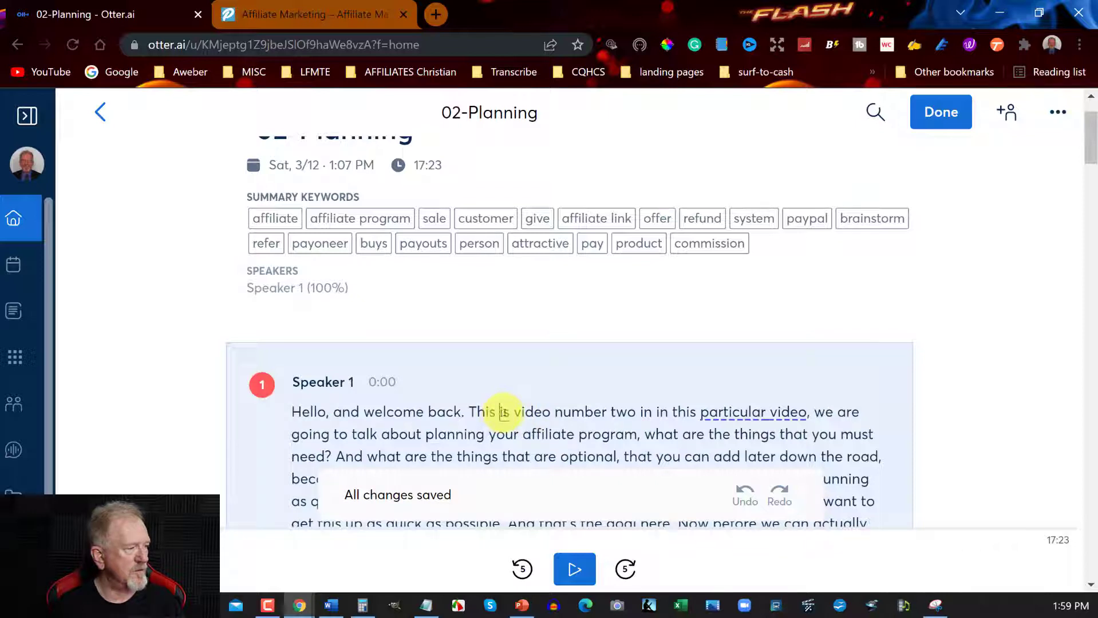
{"action": "key", "text": "BackSpace"}
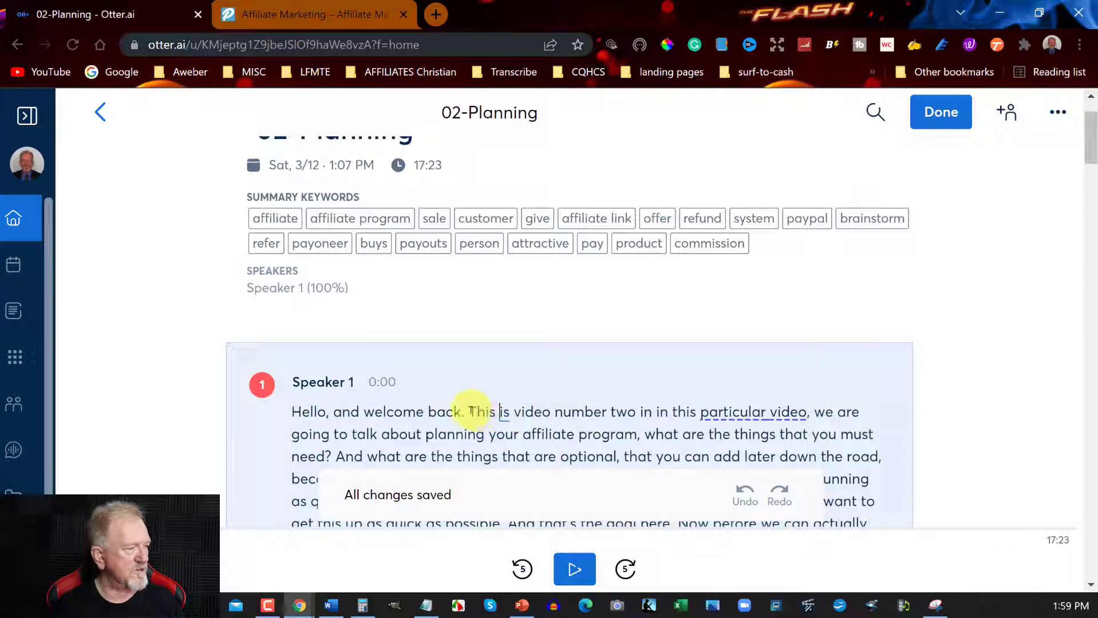
{"action": "left_click_drag", "start_coordinate": [471, 410], "coordinate": [612, 408]}
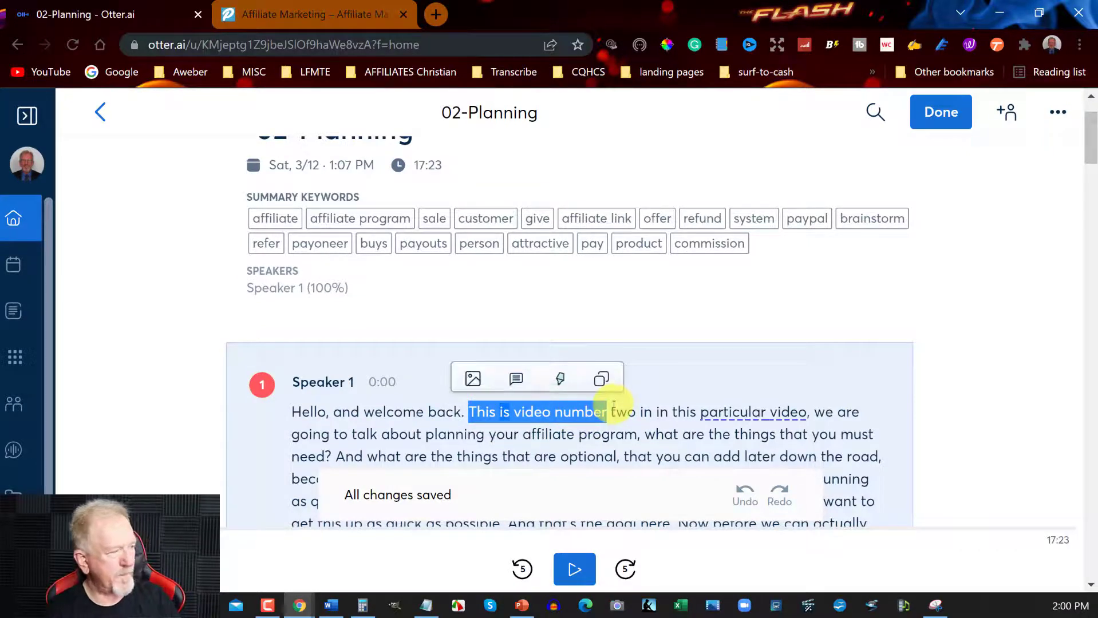
{"action": "key", "text": "BackSpace"}
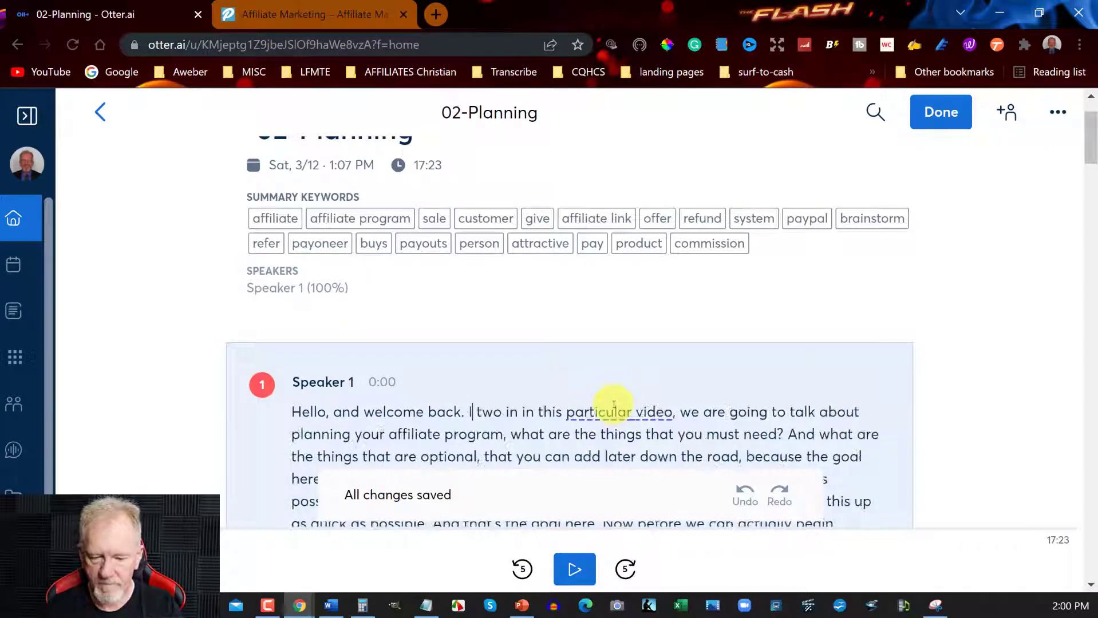
{"action": "type", "text": "In Chapter"}
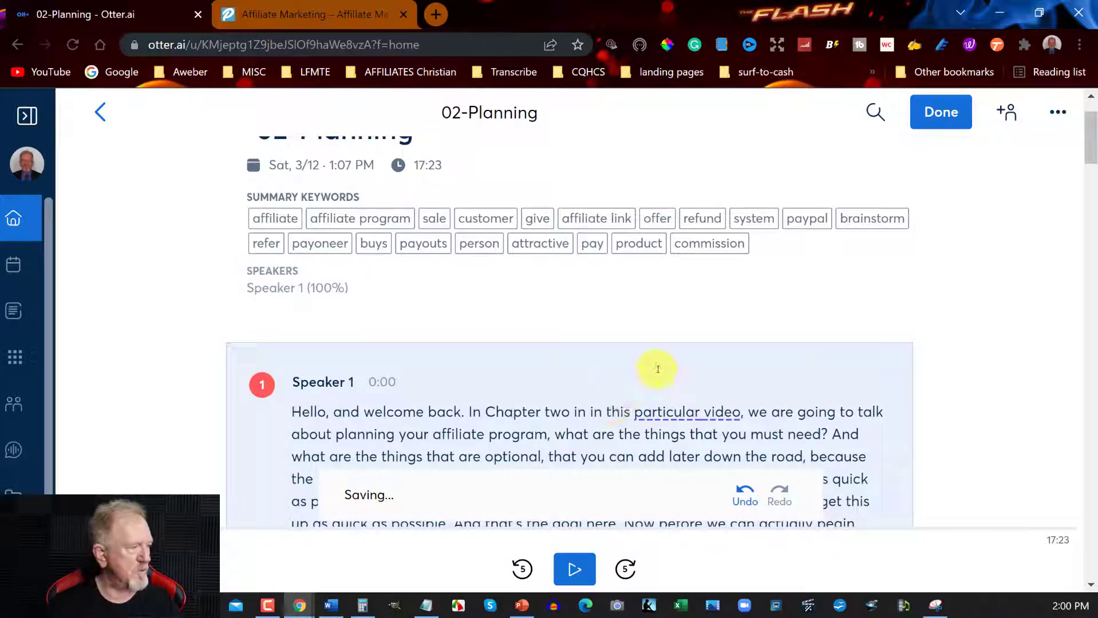
Step: Remove "in in this particular video," after "Chapter two" so the sentence reads "In Chapter two we are going to talk about planning"
{"action": "left_click", "coordinate": [606, 411]}
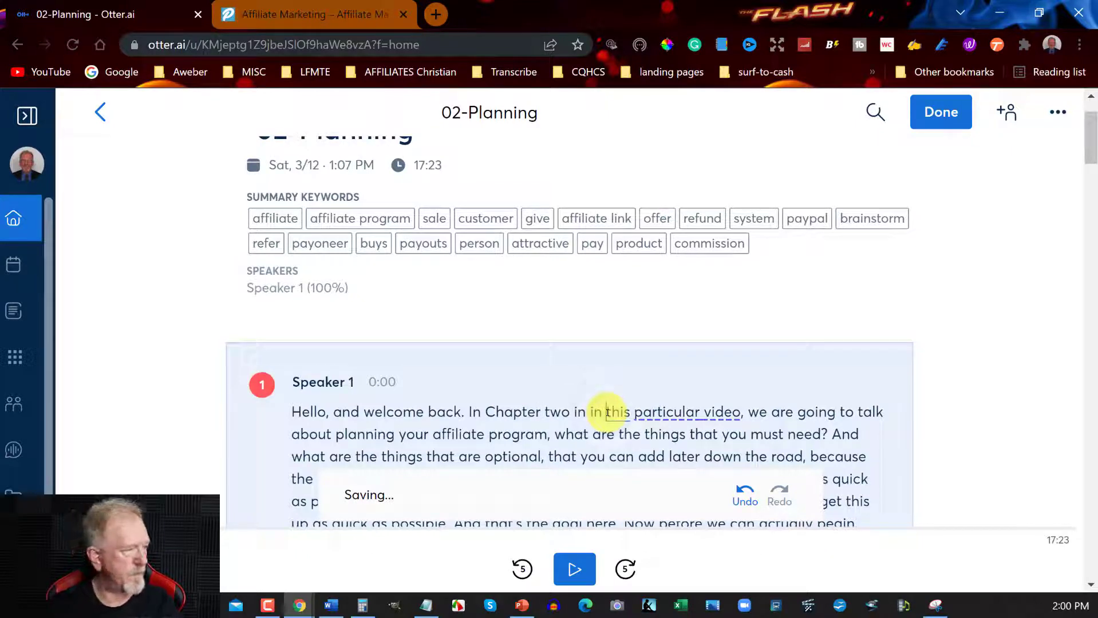
{"action": "key", "text": "Delete"}
{"action": "key", "text": "Delete"}
{"action": "key", "text": "Delete"}
{"action": "key", "text": "Delete"}
{"action": "key", "text": "Delete"}
{"action": "key", "text": "Delete"}
{"action": "key", "text": "Delete"}
{"action": "key", "text": "Delete"}
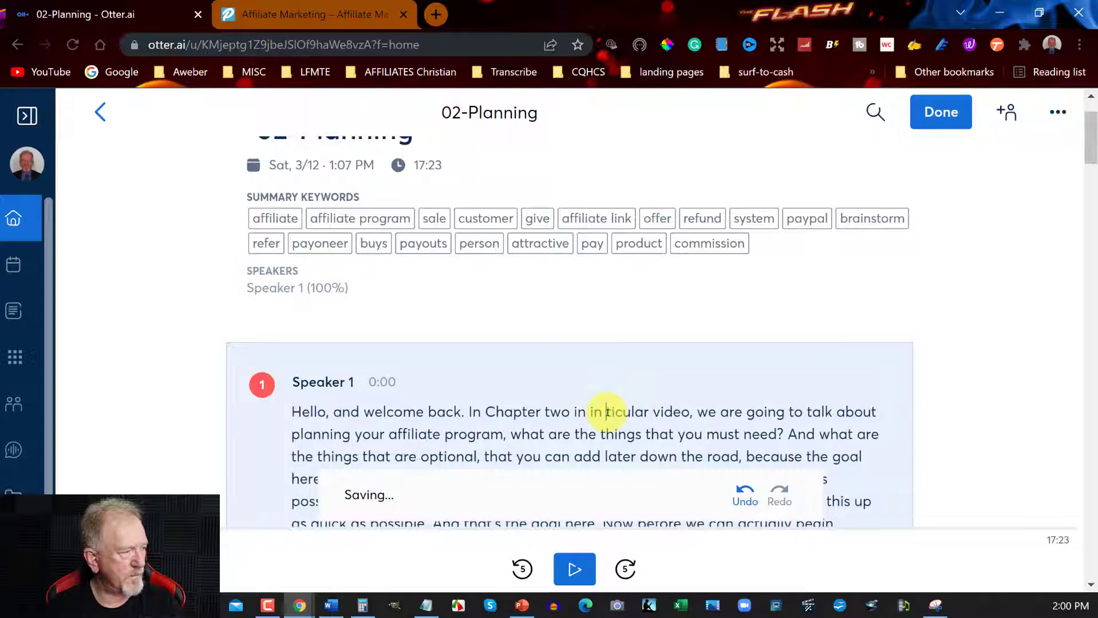
{"action": "key", "text": "Delete"}
{"action": "key", "text": "Delete"}
{"action": "key", "text": "Delete"}
{"action": "key", "text": "Delete"}
{"action": "key", "text": "Delete"}
{"action": "key", "text": "Delete"}
{"action": "key", "text": "Delete"}
{"action": "key", "text": "Delete"}
{"action": "key", "text": "Delete"}
{"action": "key", "text": "Delete"}
{"action": "key", "text": "Delete"}
{"action": "key", "text": "Delete"}
{"action": "key", "text": "Delete"}
{"action": "key", "text": "Delete"}
{"action": "key", "text": "Delete"}
{"action": "key", "text": "Delete"}
{"action": "key", "text": "Delete"}
{"action": "key", "text": "Delete"}
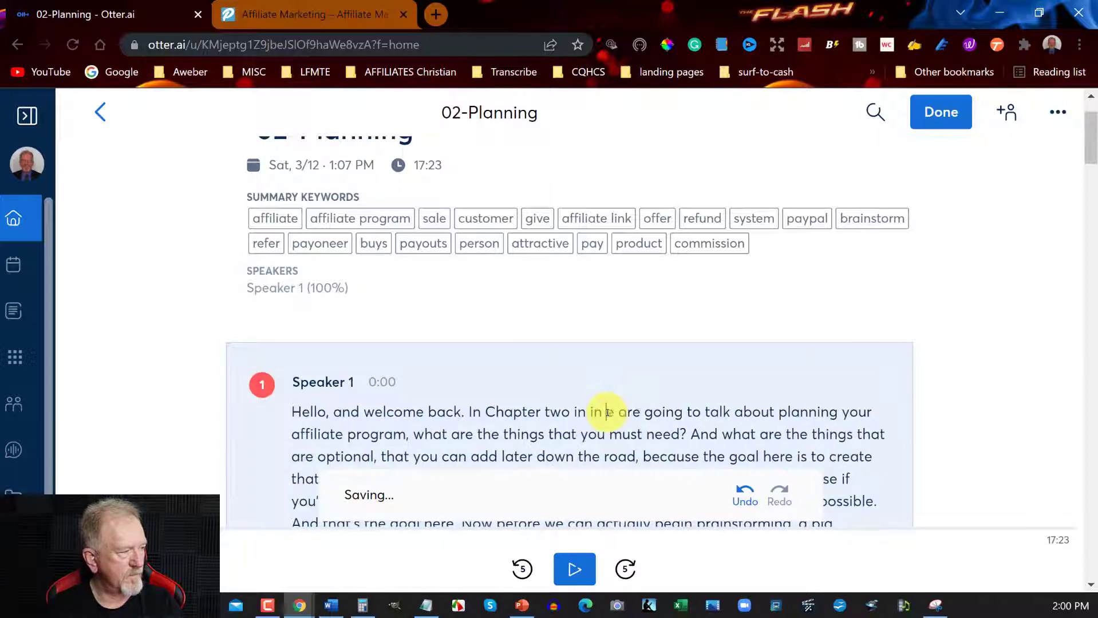
{"action": "type", "text": "we"}
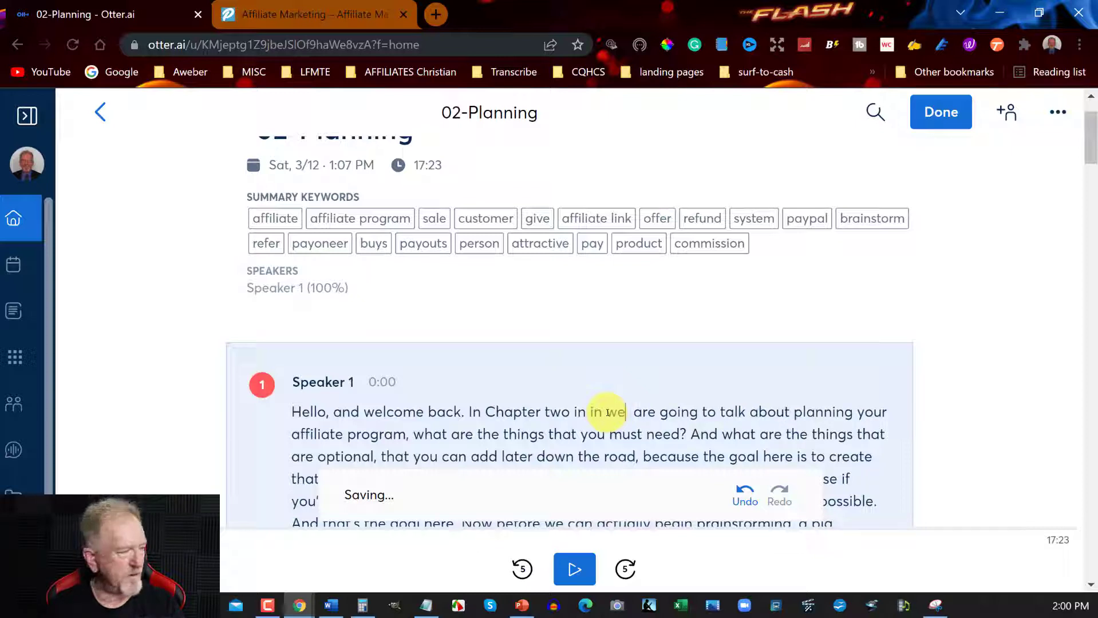
{"action": "key", "text": "BackSpace"}
{"action": "key", "text": "BackSpace"}
{"action": "key", "text": "BackSpace"}
{"action": "key", "text": "BackSpace"}
{"action": "key", "text": "BackSpace"}
{"action": "key", "text": "BackSpace"}
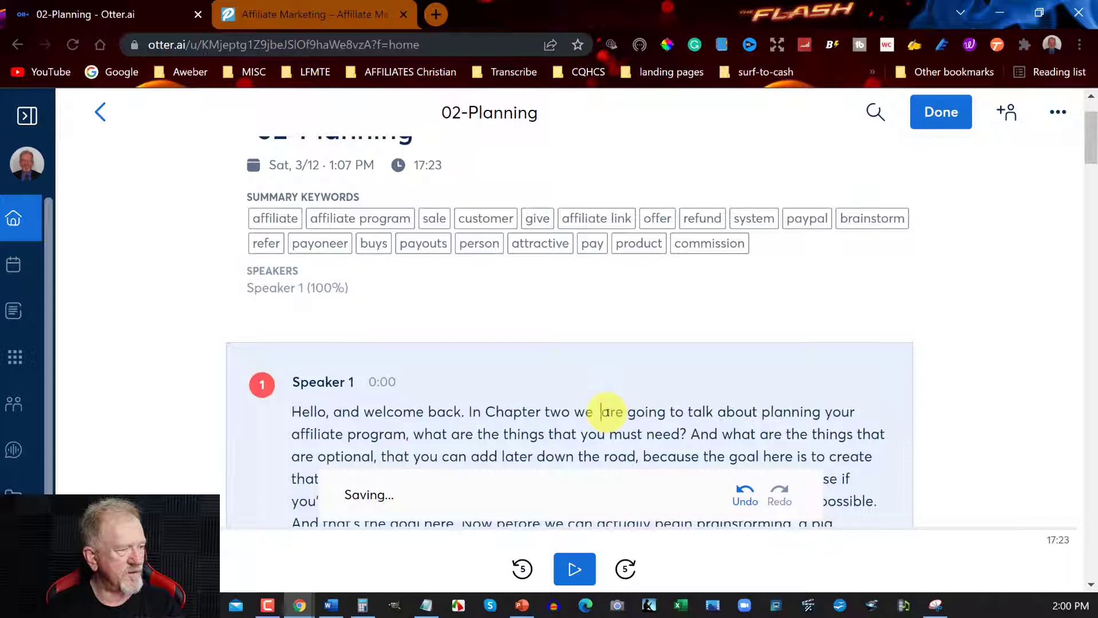
{"action": "key", "text": "BackSpace"}
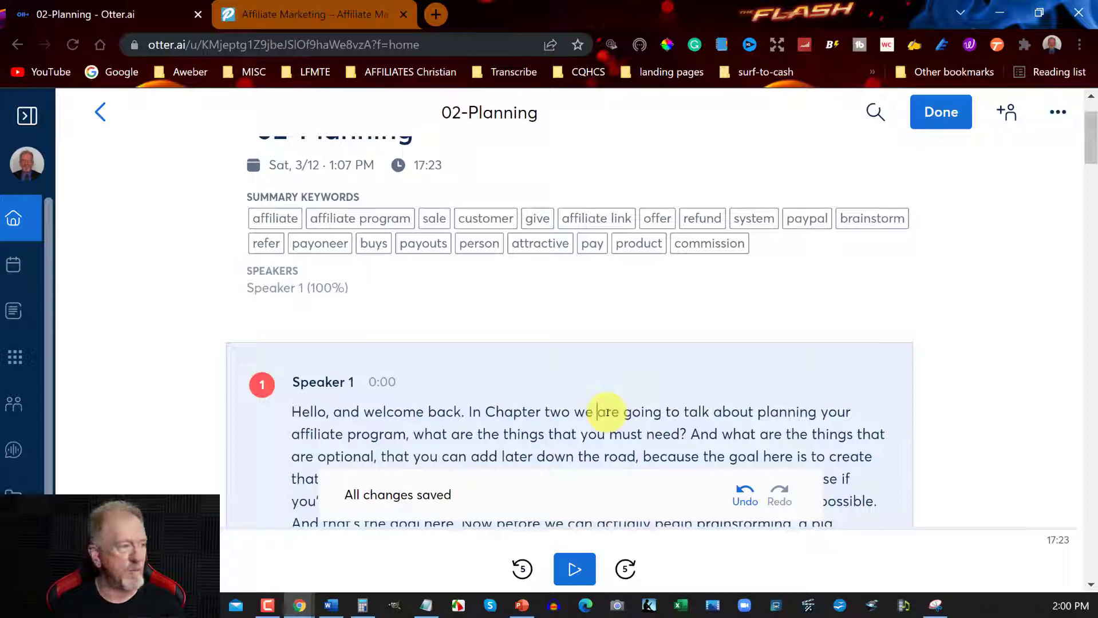
Step: Retitle the 02-Planning transcript as "Chapter 2"
{"action": "scroll", "coordinate": [600, 418], "scroll_direction": "down", "scroll_amount": 6}
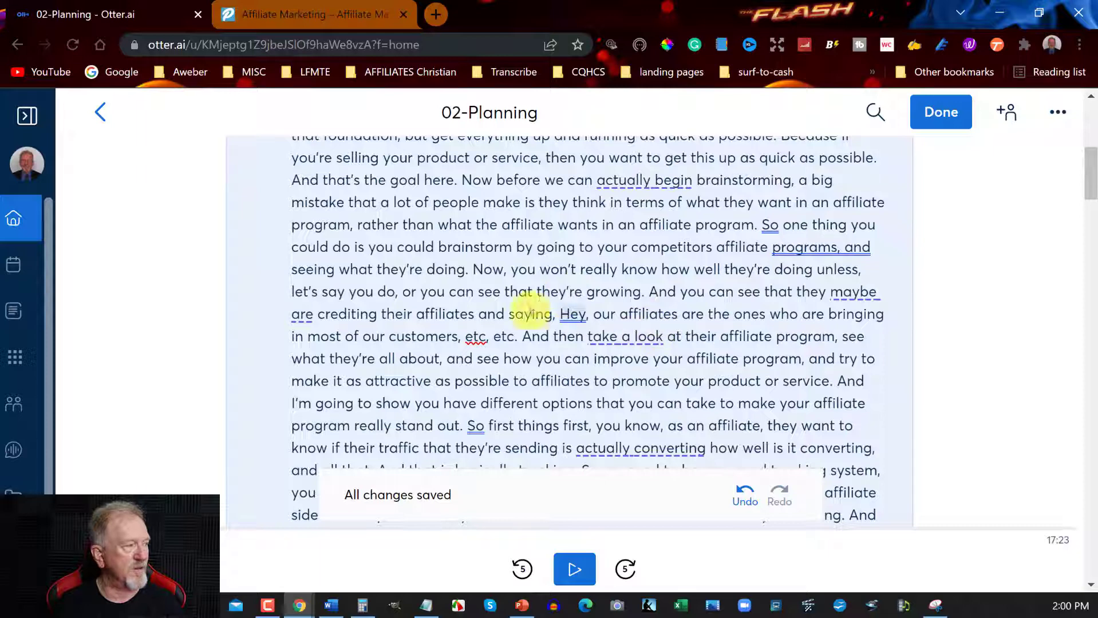
{"action": "scroll", "coordinate": [377, 285], "scroll_direction": "up", "scroll_amount": 10}
{"action": "left_click", "coordinate": [882, 164]}
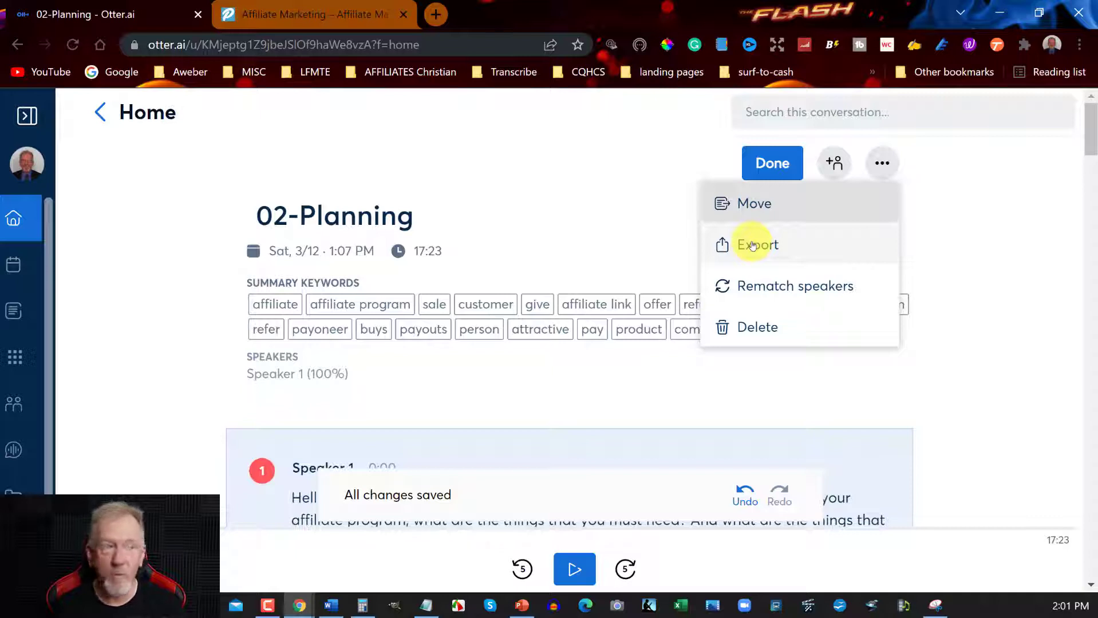
{"action": "left_click", "coordinate": [431, 224]}
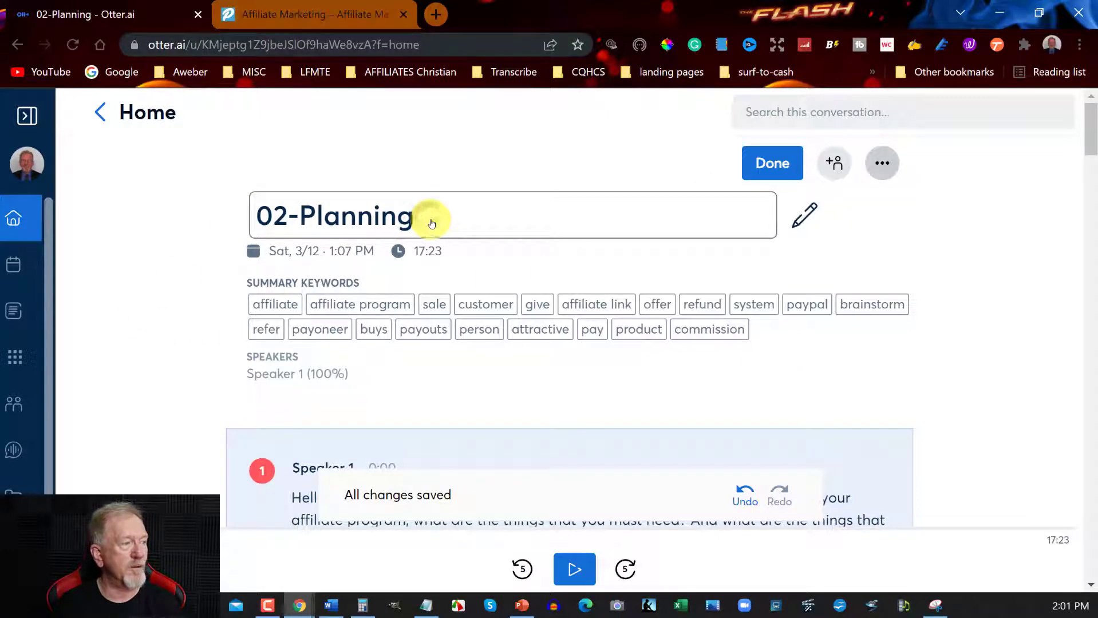
{"action": "left_click", "coordinate": [756, 223]}
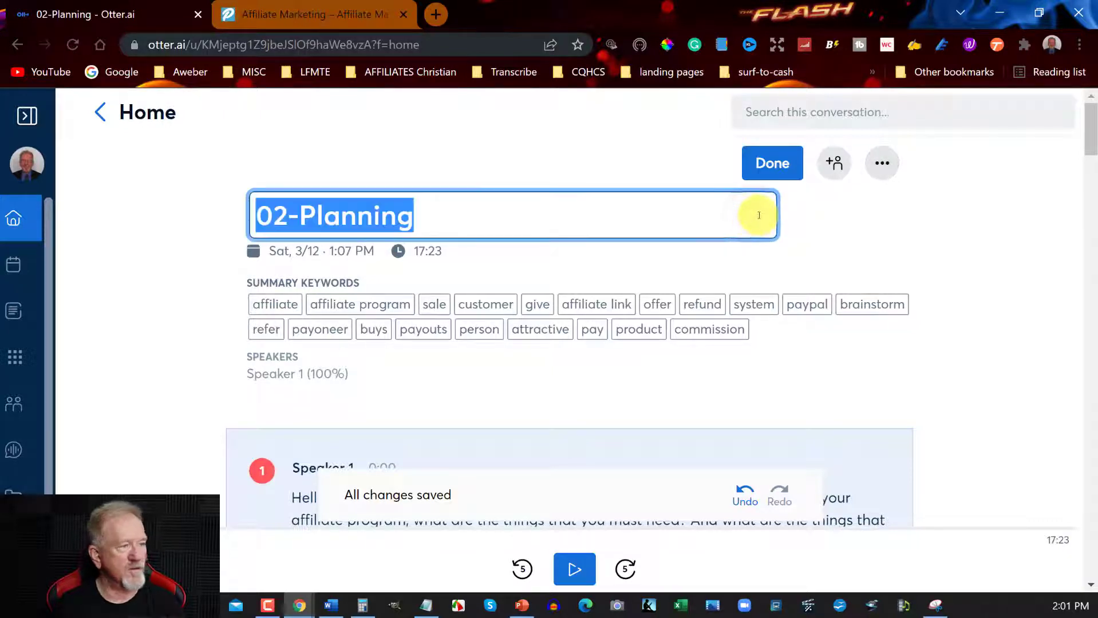
{"action": "type", "text": "Chapter 2"}
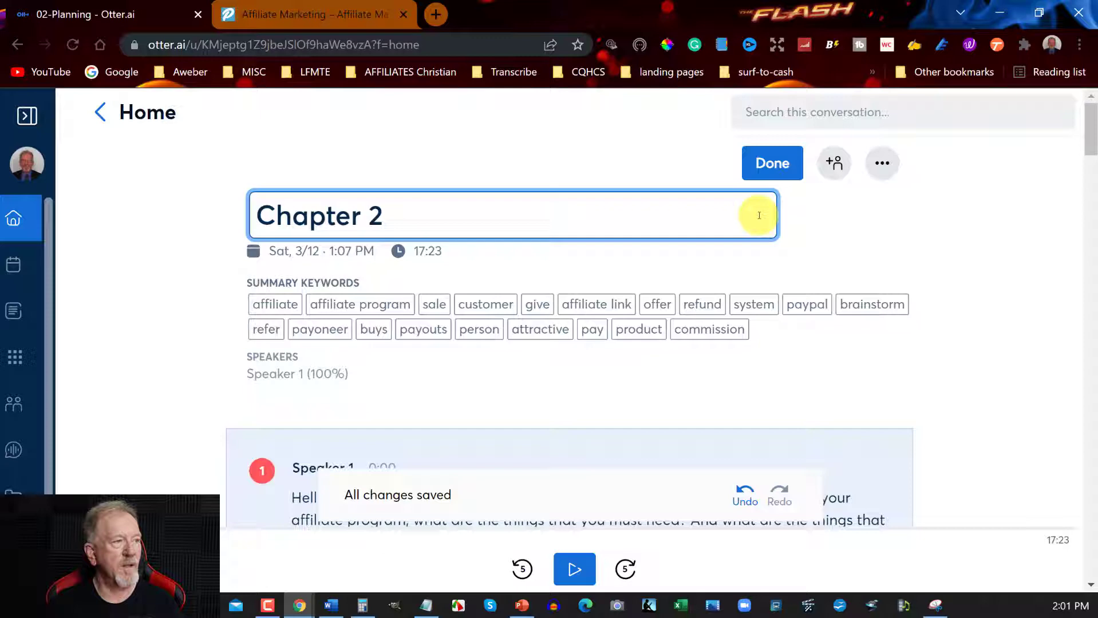
Step: Export the Chapter 2 transcript as DOCX text with MP3 audio in a zip file
{"action": "left_click", "coordinate": [882, 163]}
{"action": "left_click", "coordinate": [750, 237]}
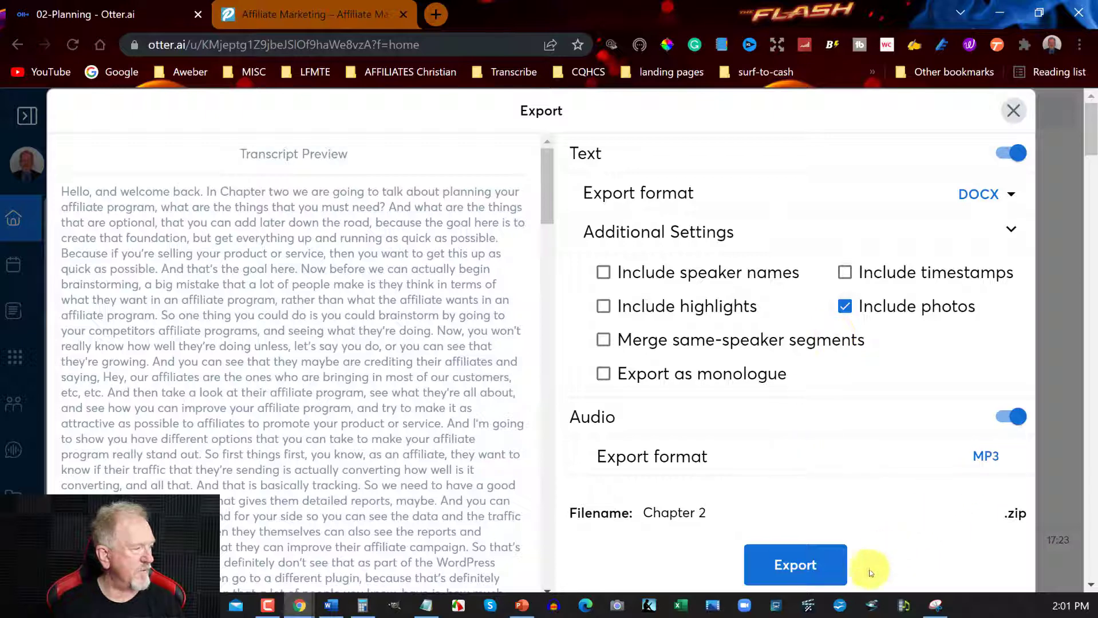
{"action": "left_click", "coordinate": [784, 564]}
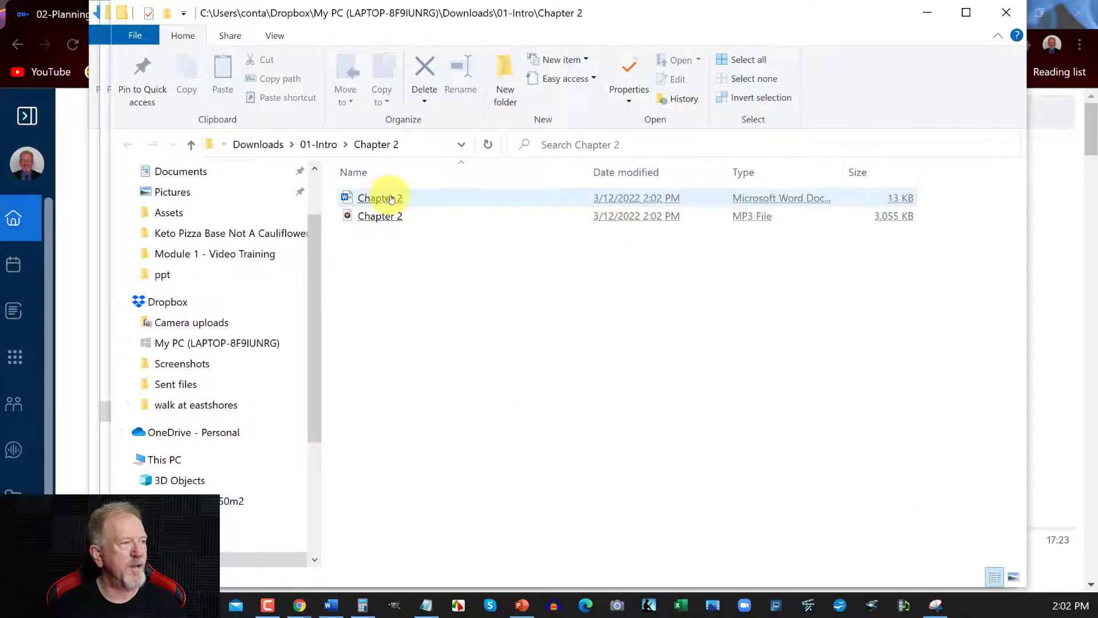
Step: Open the exported Chapter 2 Word document from the extracted folder, enable editing and maximize its window
{"action": "left_click", "coordinate": [392, 199]}
{"action": "double_click", "coordinate": [391, 198]}
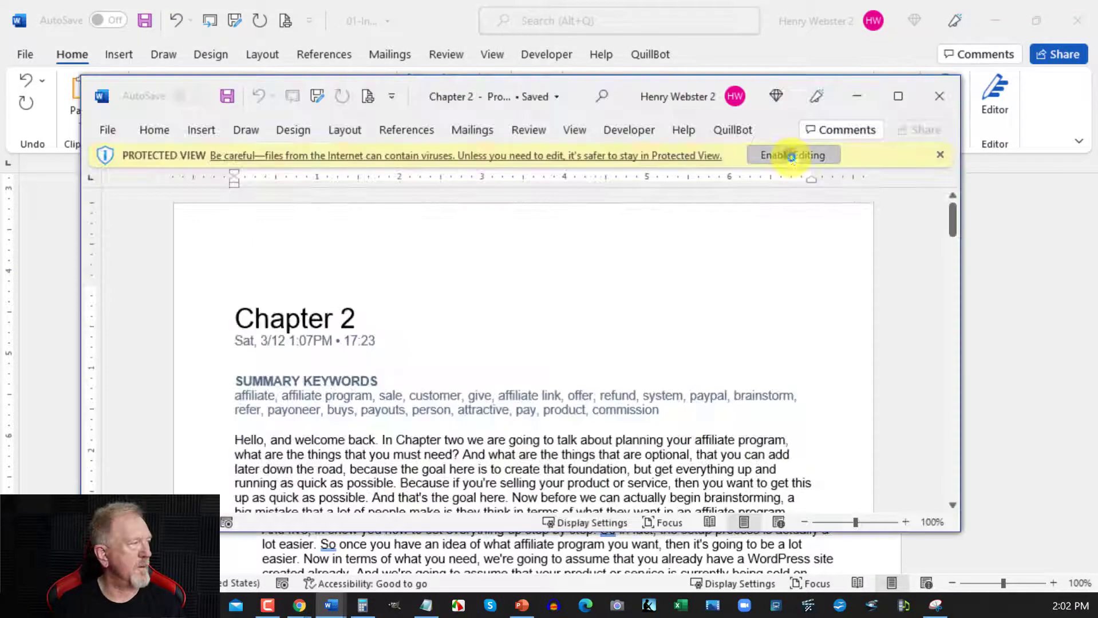
{"action": "left_click", "coordinate": [789, 154]}
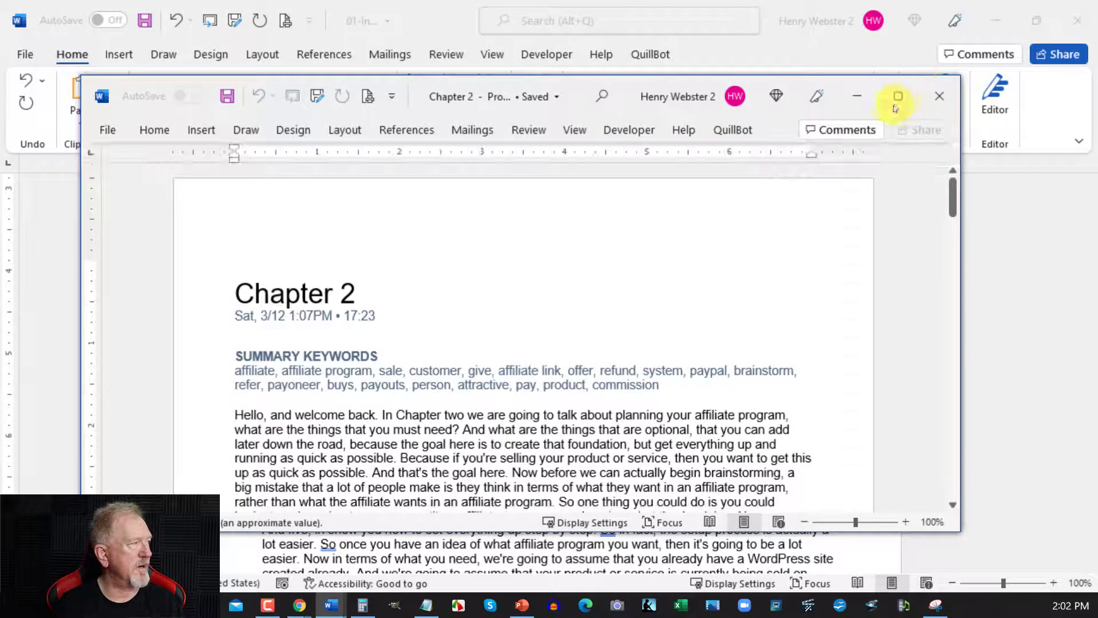
{"action": "left_click", "coordinate": [896, 96]}
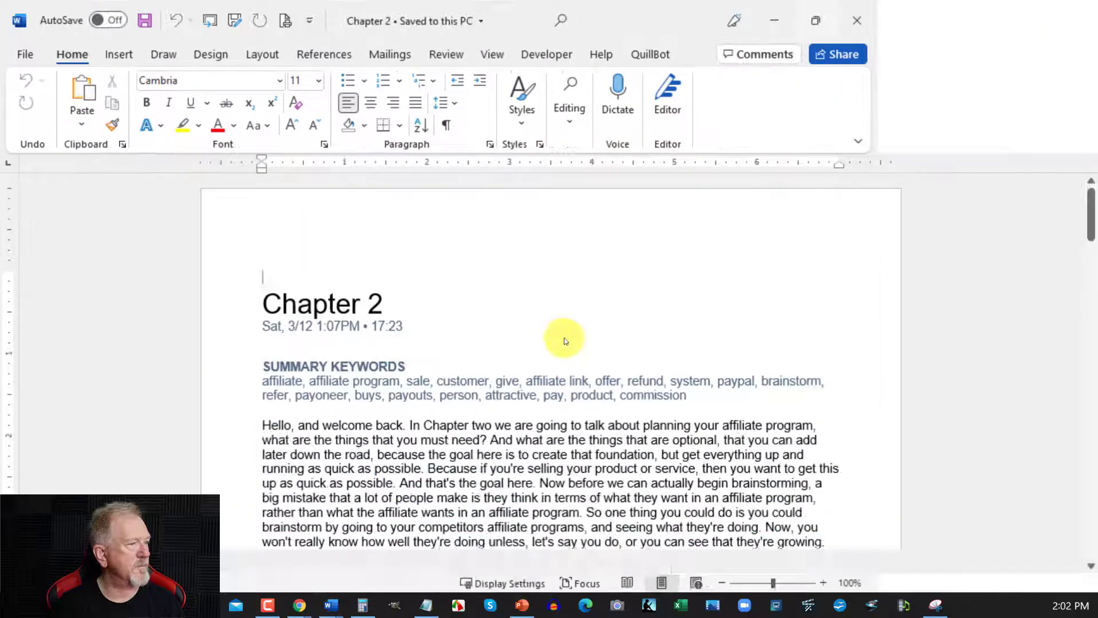
Step: Copy the whole Chapter 2 text, from its title through "actually structure this in the next video"
{"action": "scroll", "coordinate": [552, 318], "scroll_direction": "down", "scroll_amount": 3}
{"action": "scroll", "coordinate": [491, 289], "scroll_direction": "up", "scroll_amount": 2}
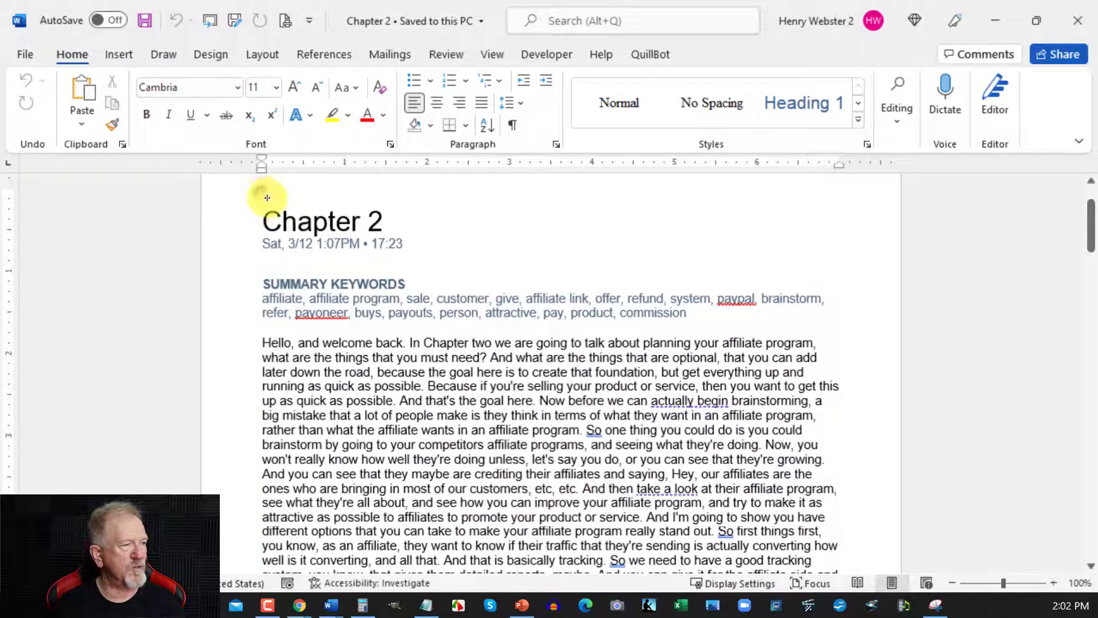
{"action": "left_click_drag", "start_coordinate": [263, 220], "coordinate": [868, 465]}
{"action": "scroll", "coordinate": [649, 515], "scroll_direction": "down", "scroll_amount": 6}
{"action": "scroll", "coordinate": [657, 490], "scroll_direction": "down", "scroll_amount": 6}
{"action": "scroll", "coordinate": [867, 458], "scroll_direction": "down", "scroll_amount": 15}
{"action": "scroll", "coordinate": [869, 459], "scroll_direction": "down", "scroll_amount": 10}
{"action": "scroll", "coordinate": [865, 458], "scroll_direction": "down", "scroll_amount": 12}
{"action": "scroll", "coordinate": [869, 465], "scroll_direction": "down", "scroll_amount": 2}
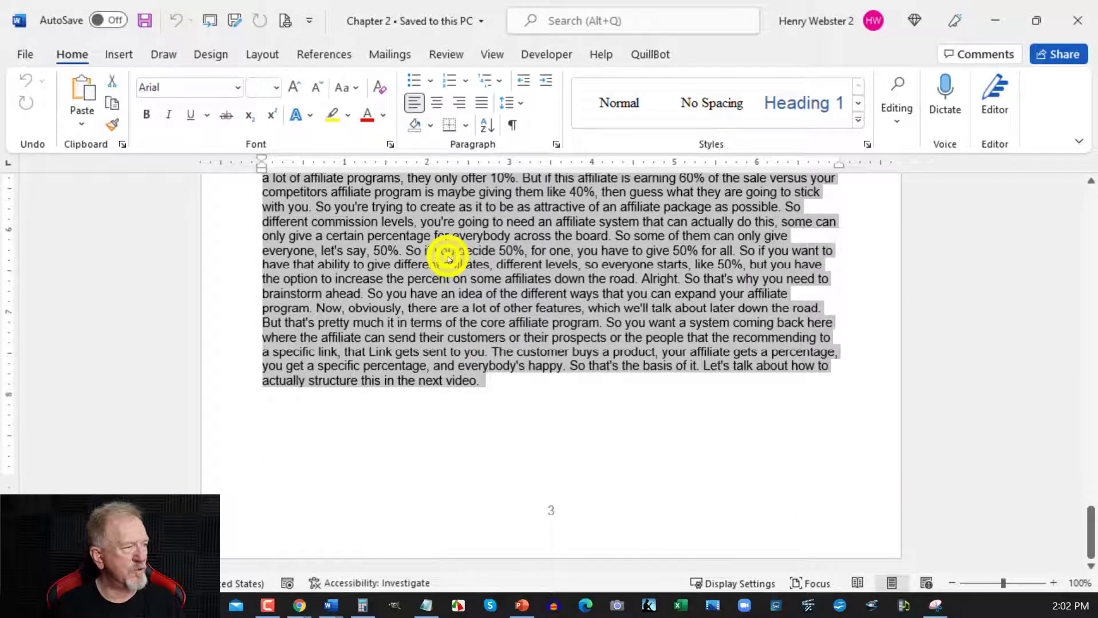
{"action": "right_click", "coordinate": [448, 256]}
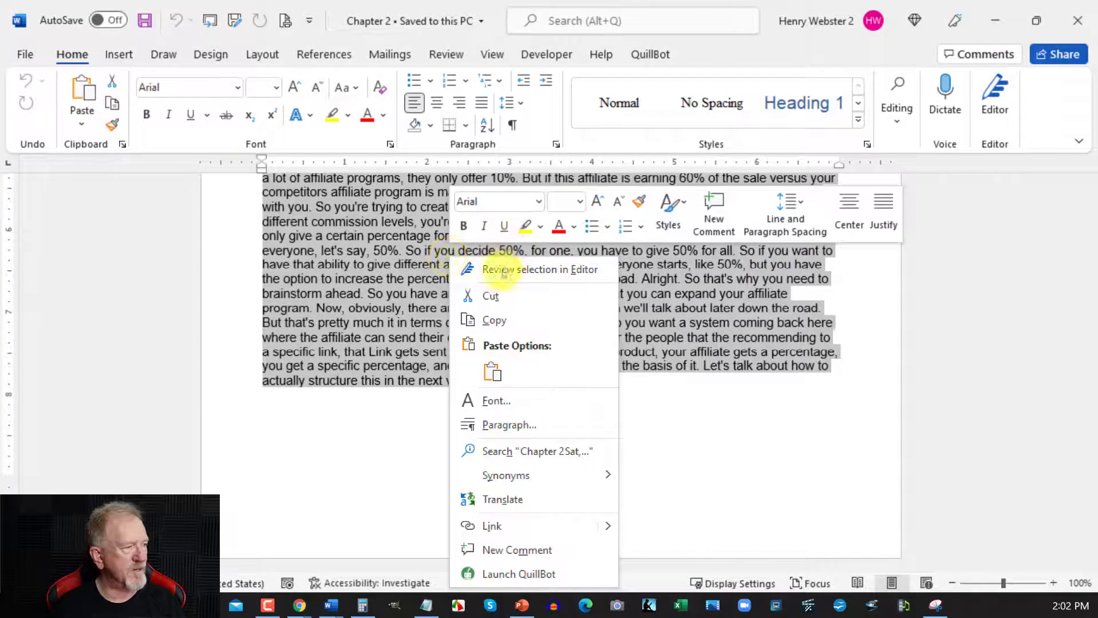
{"action": "left_click", "coordinate": [496, 323]}
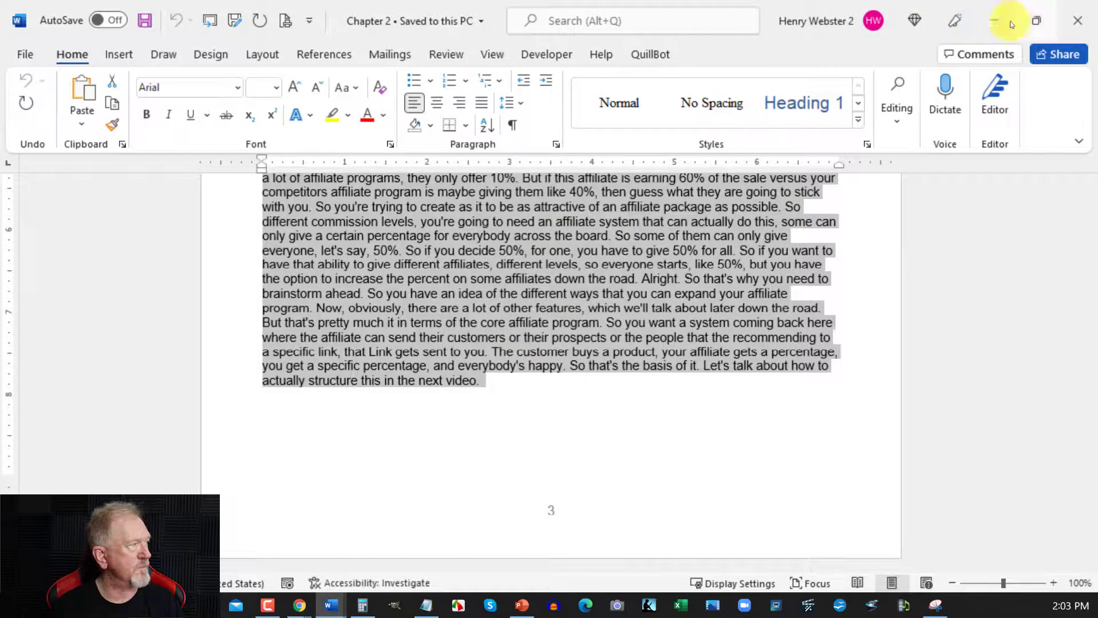
Step: Paste the Chapter 2 text into the 01-Intro document on a new line below "let's move on to video number two"
{"action": "left_click", "coordinate": [989, 21]}
{"action": "scroll", "coordinate": [520, 286], "scroll_direction": "down", "scroll_amount": 10}
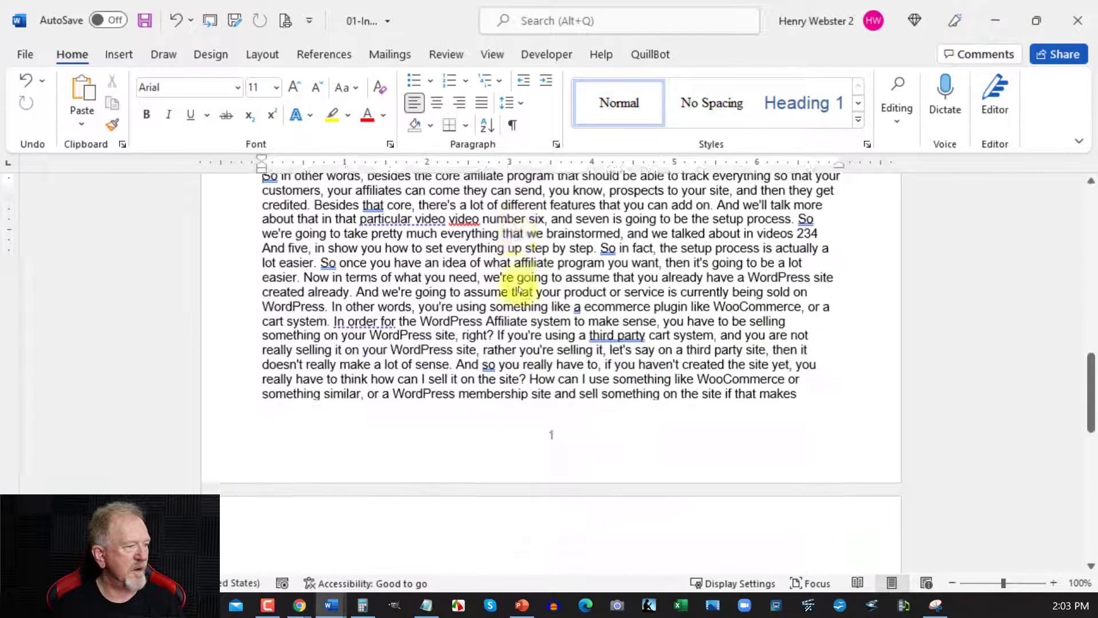
{"action": "scroll", "coordinate": [572, 269], "scroll_direction": "down", "scroll_amount": 3}
{"action": "scroll", "coordinate": [625, 289], "scroll_direction": "up", "scroll_amount": 3}
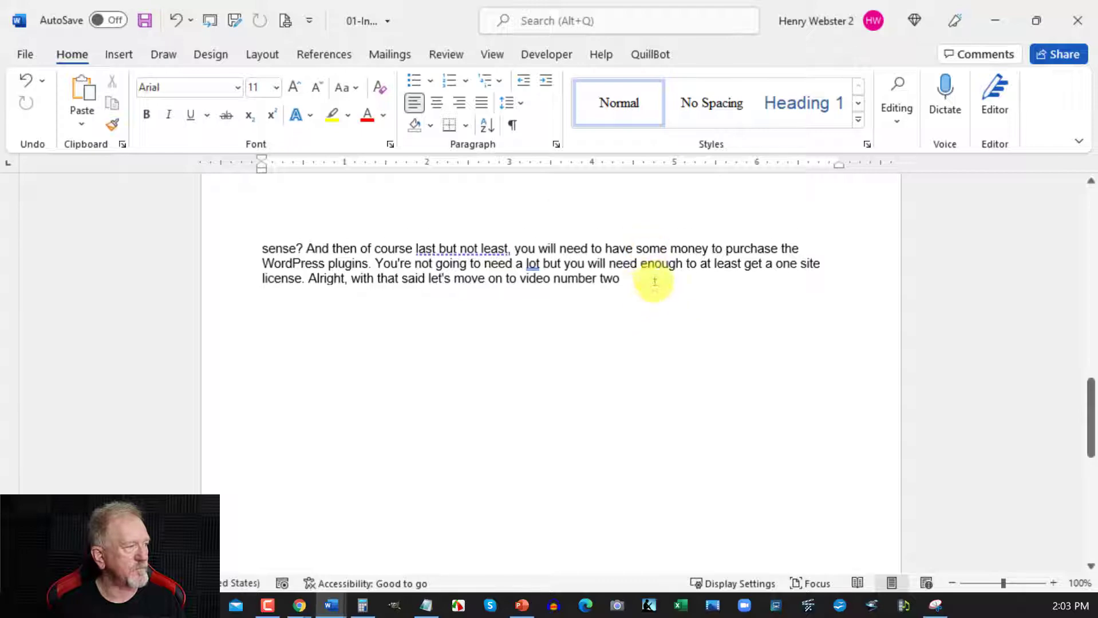
{"action": "left_click", "coordinate": [643, 286]}
{"action": "key", "text": "Return"}
{"action": "type", "text": "\\"}
{"action": "key", "text": "Return"}
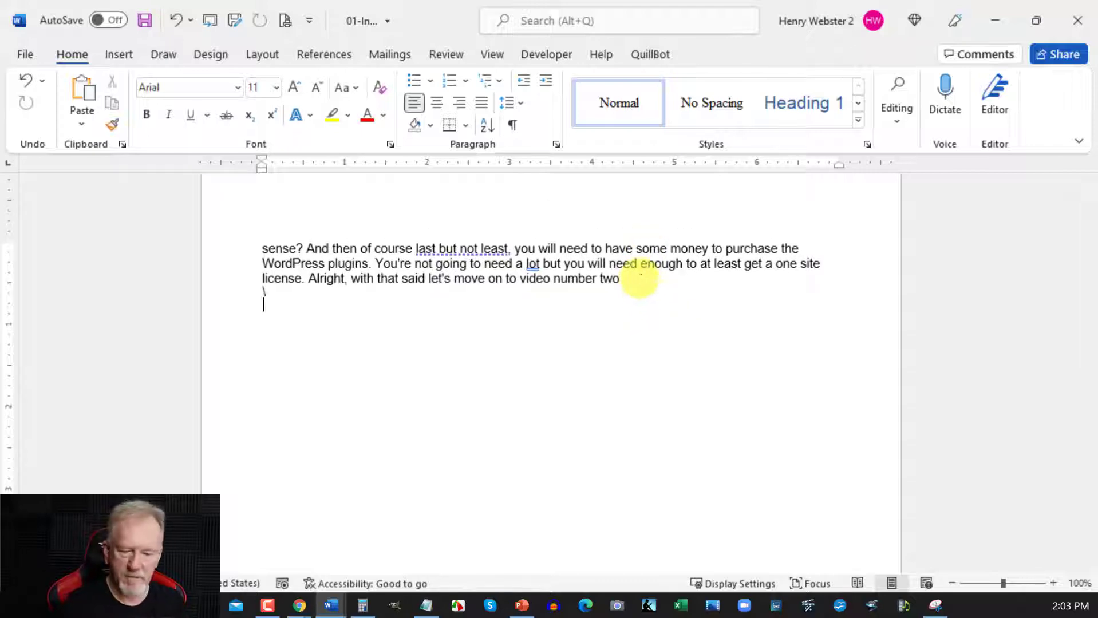
{"action": "key", "text": "ctrl+v"}
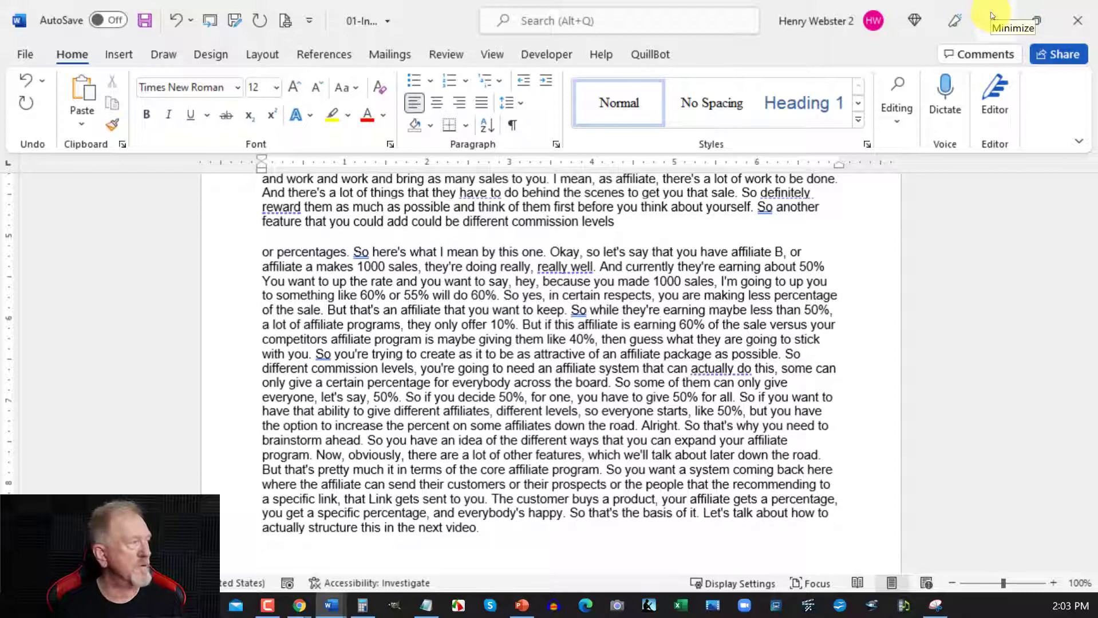
Step: Minimize the Word document and the open download folders to return to the Otter transcript
{"action": "left_click", "coordinate": [993, 17]}
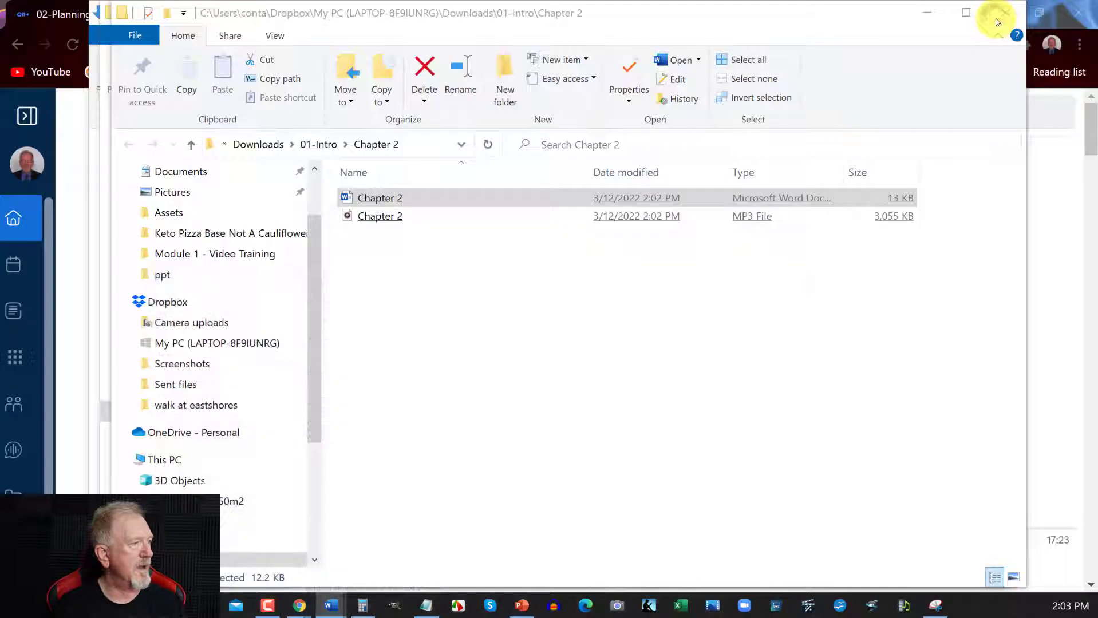
{"action": "left_click", "coordinate": [928, 12]}
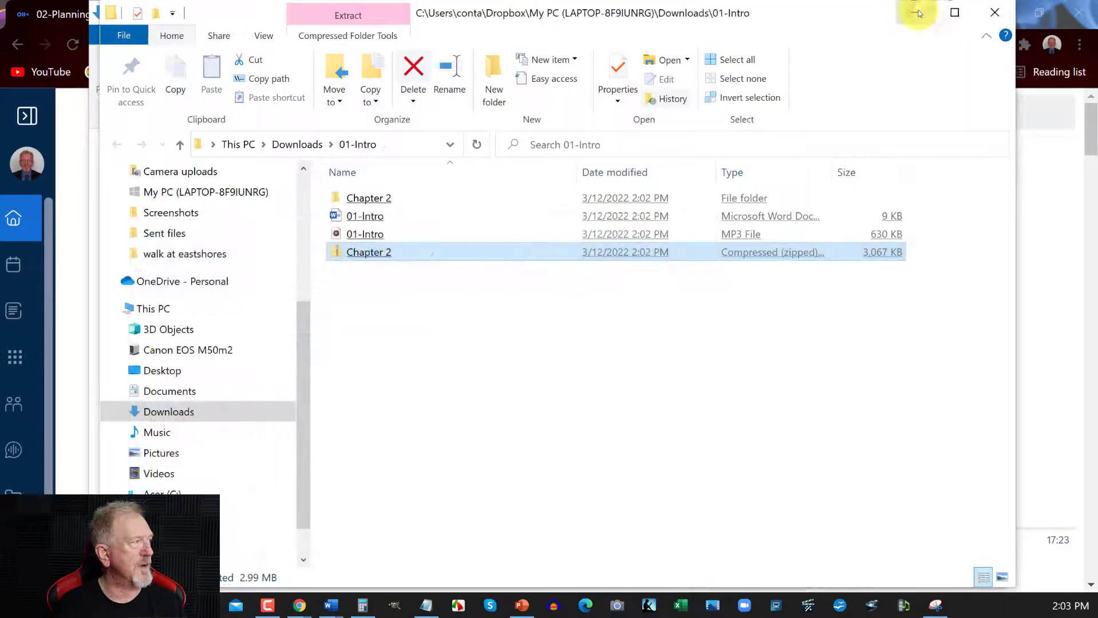
{"action": "left_click", "coordinate": [917, 13]}
{"action": "left_click", "coordinate": [914, 12]}
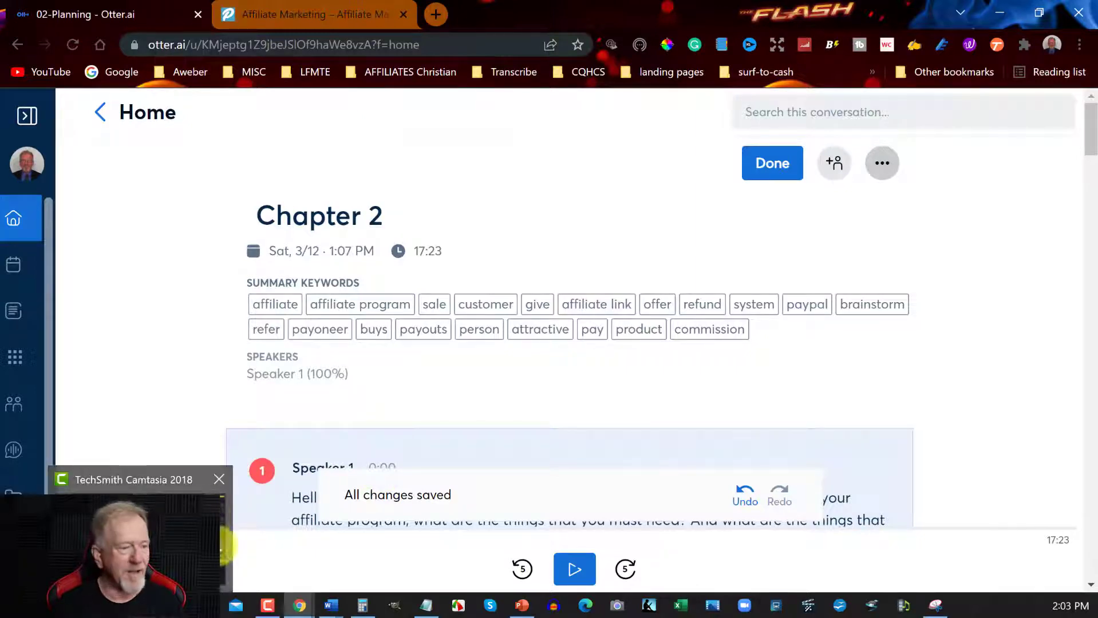
Step: Play the 01-Intro video from the Module 1 - Video Training folder, pause it, and close the player
{"action": "mouse_move", "coordinate": [203, 605]}
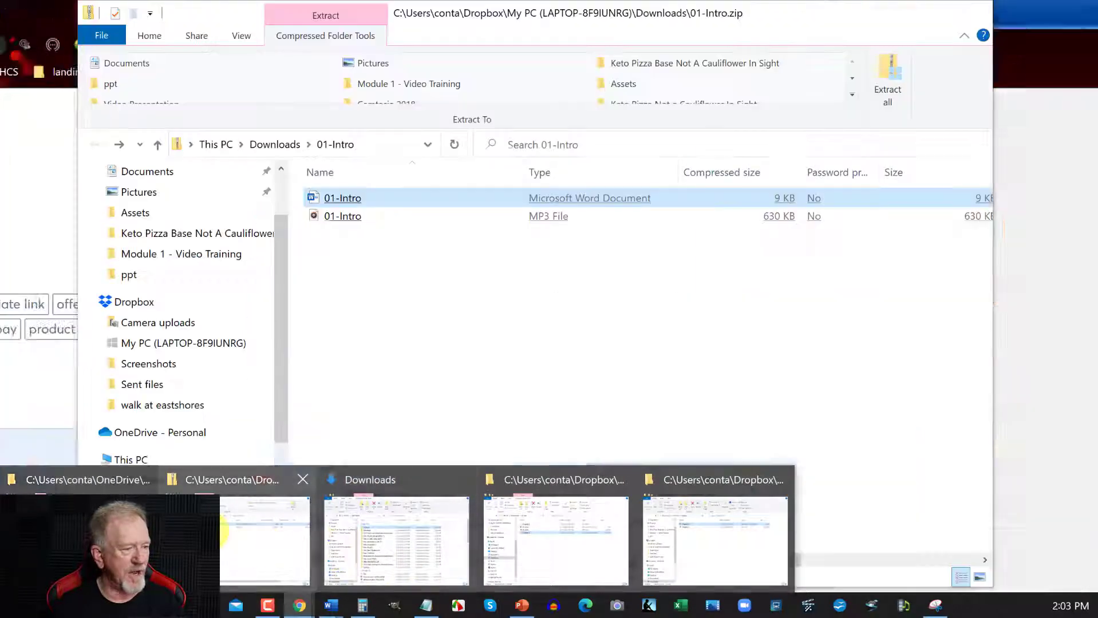
{"action": "left_click", "coordinate": [77, 541]}
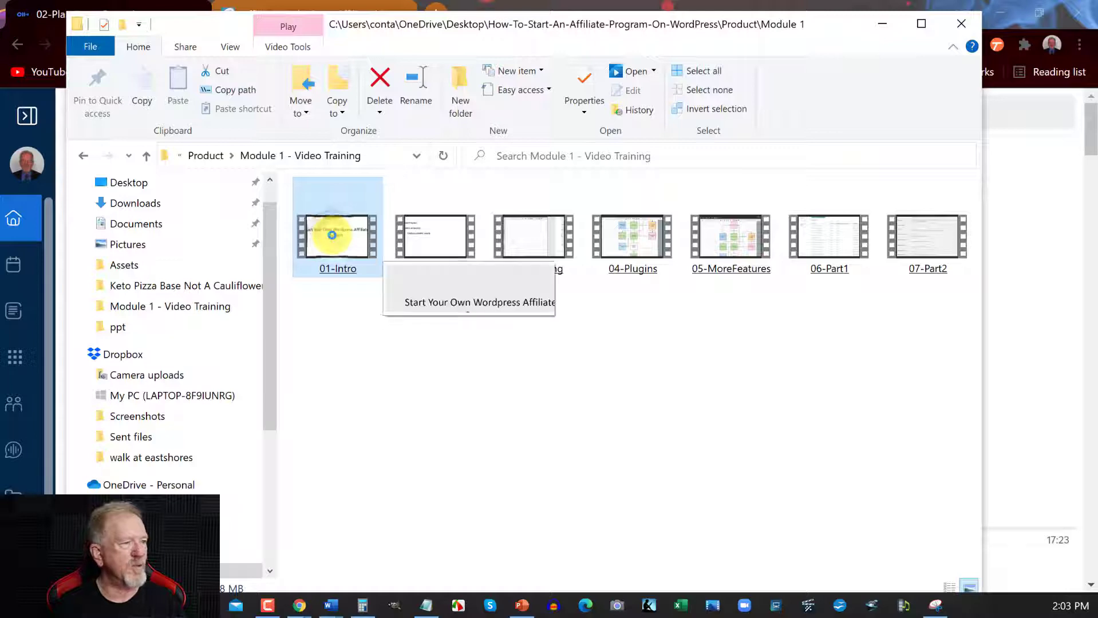
{"action": "double_click", "coordinate": [350, 233]}
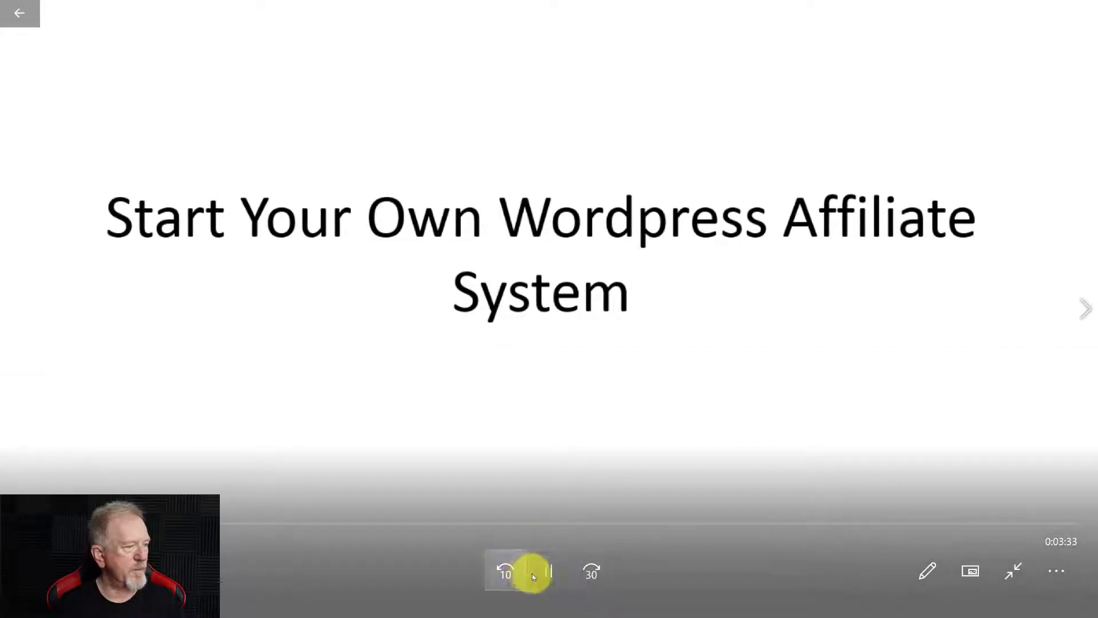
{"action": "left_click", "coordinate": [547, 567]}
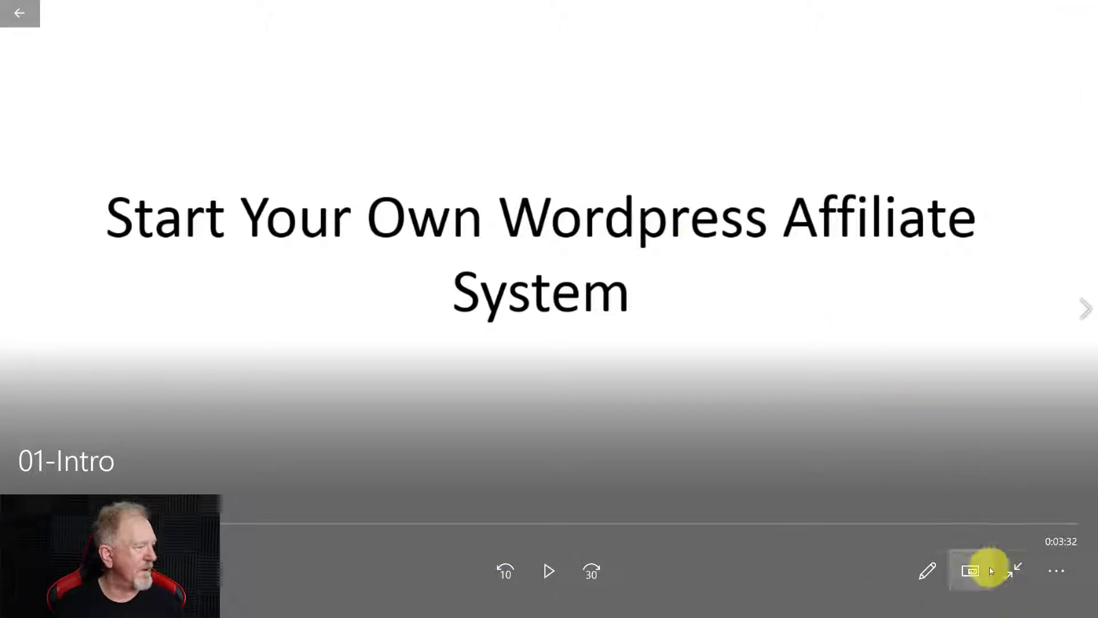
{"action": "left_click", "coordinate": [1013, 574]}
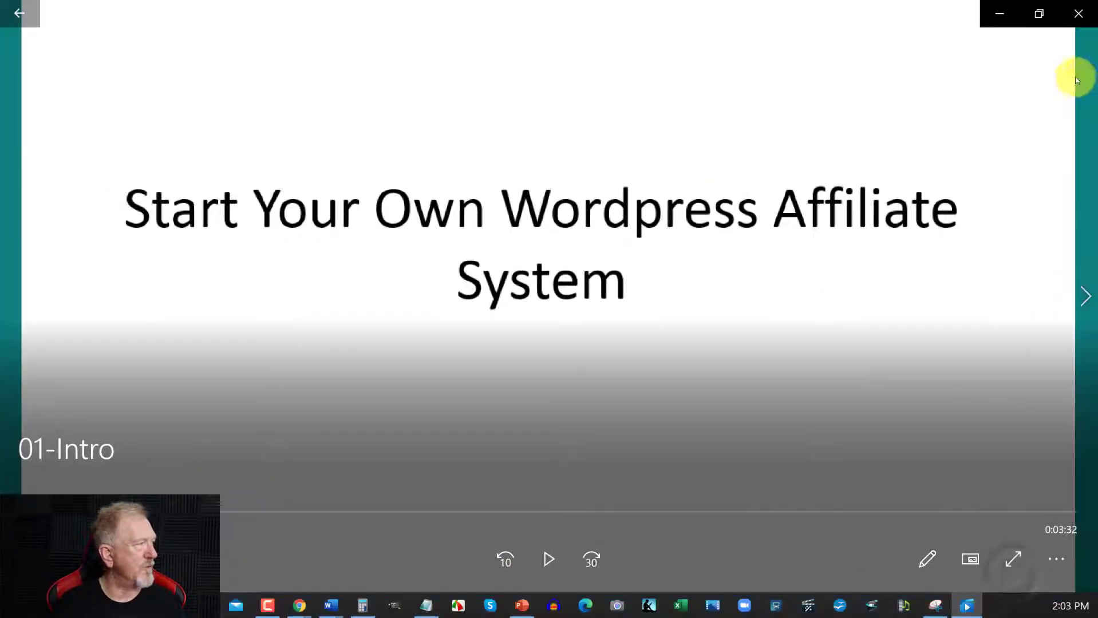
{"action": "left_click", "coordinate": [1078, 12]}
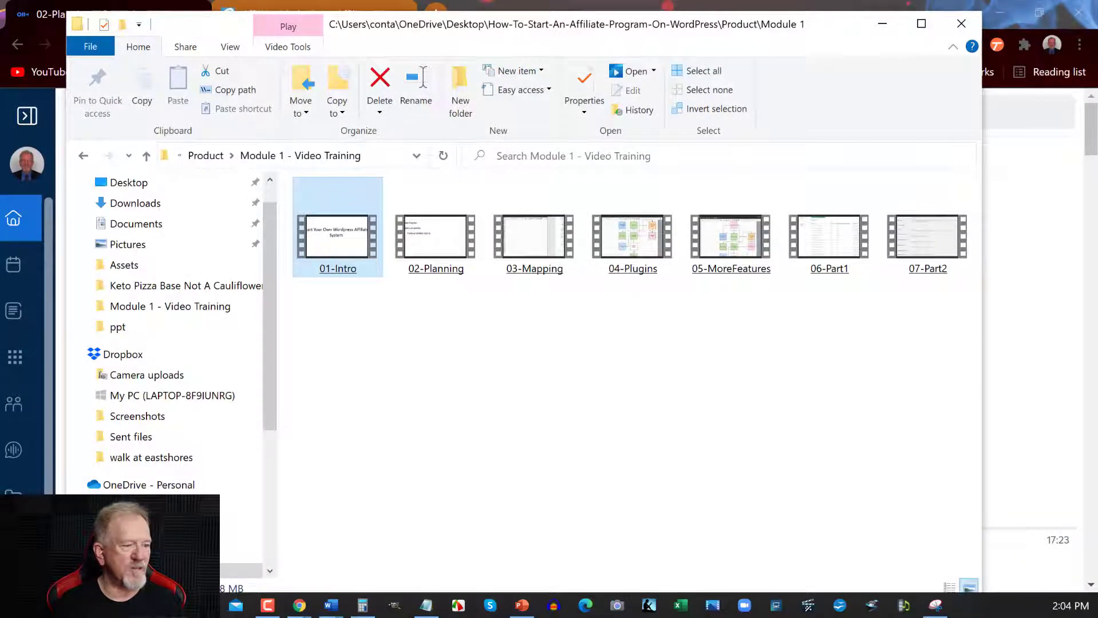
Step: Switch to the Camtasia project holding 02-Planning.mp4 and deselect its clip on the timeline
{"action": "key", "text": "Return"}
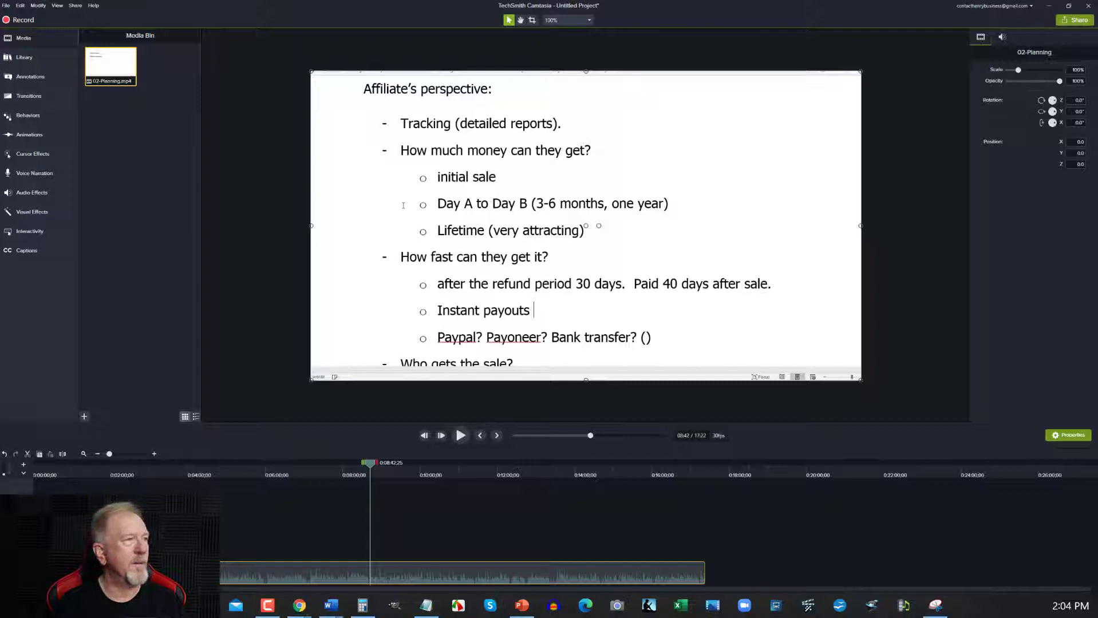
{"action": "left_click", "coordinate": [251, 509]}
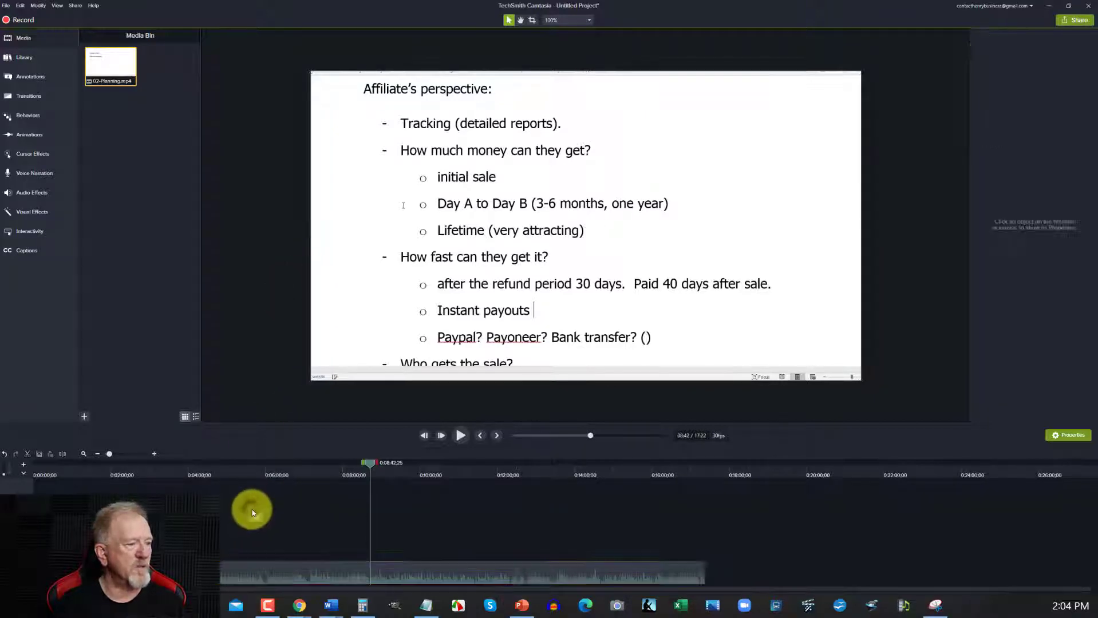